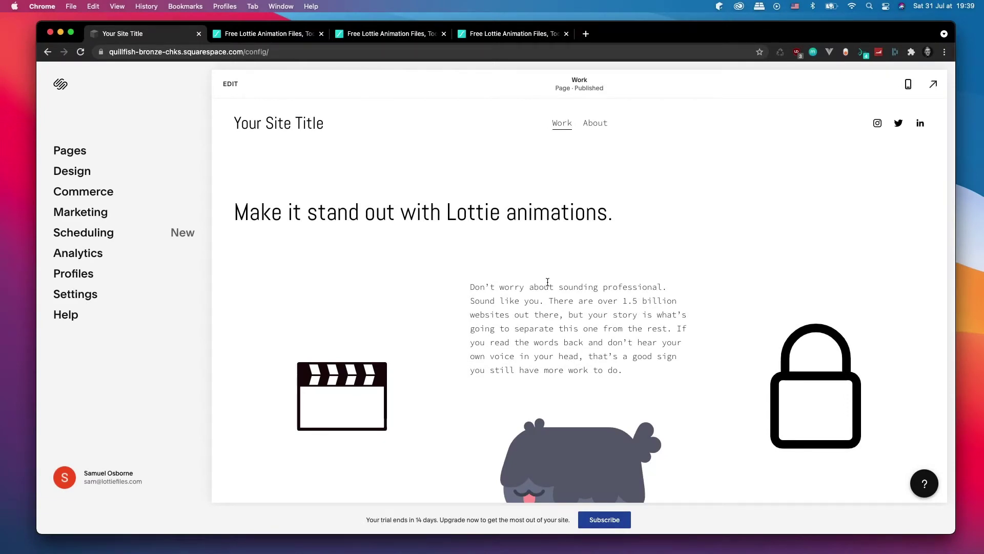
- Scroll down and back up the Work page to watch its Lottie animations play
scroll(403, 305, "down", 3)
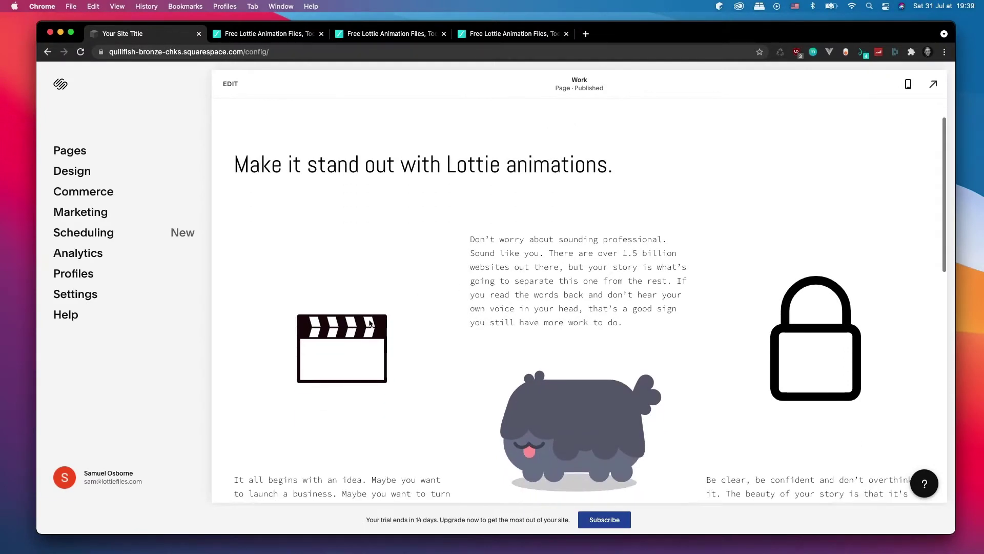
scroll(541, 305, "down", 1)
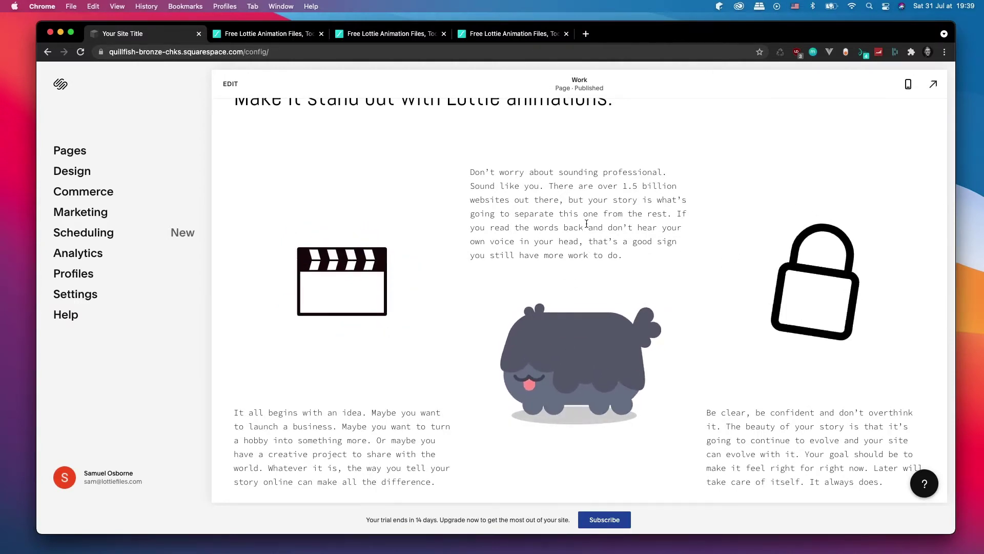
scroll(588, 224, "down", 10)
scroll(588, 226, "down", 2)
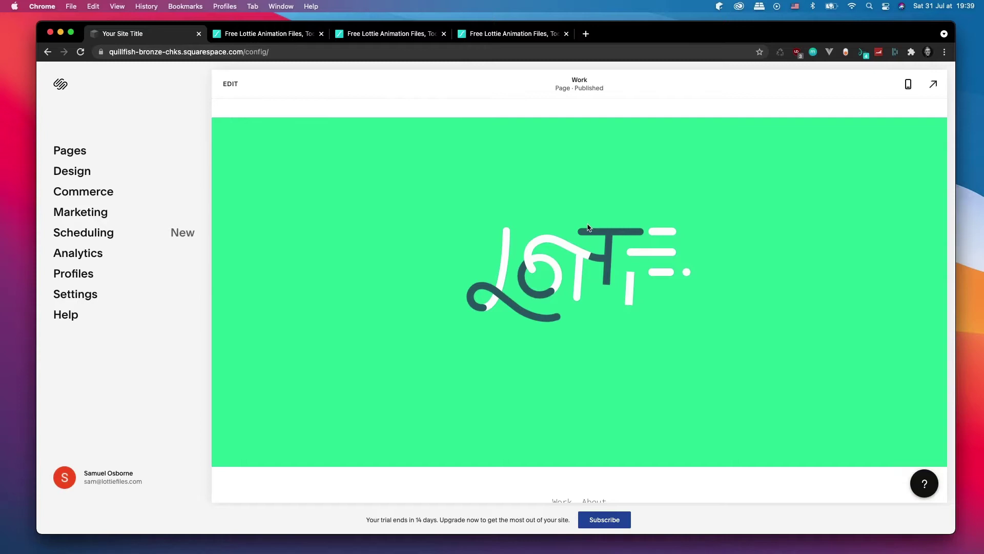
scroll(570, 196, "up", 15)
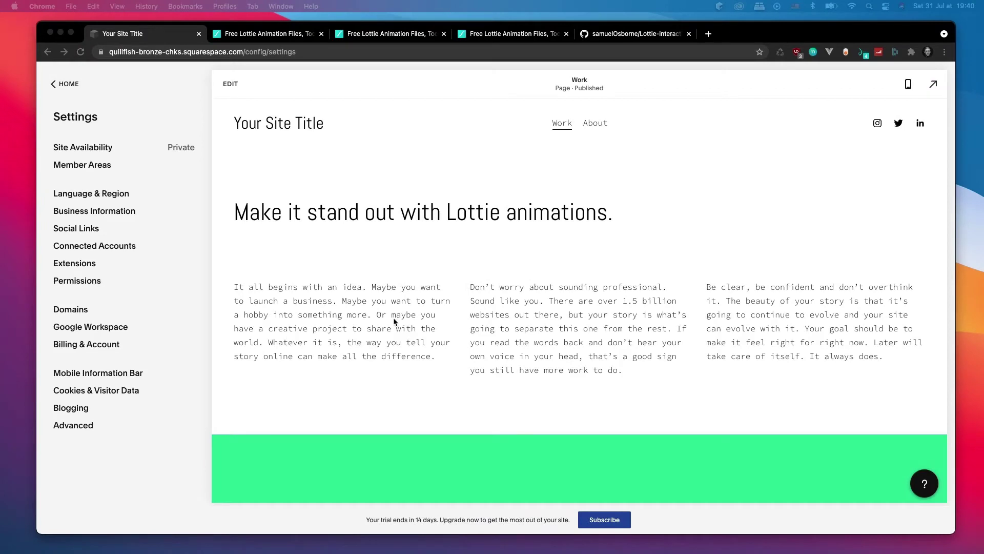
- Go to Advanced > Code Injection and select the existing header script line
scroll(392, 318, "down", 3)
scroll(393, 318, "up", 3)
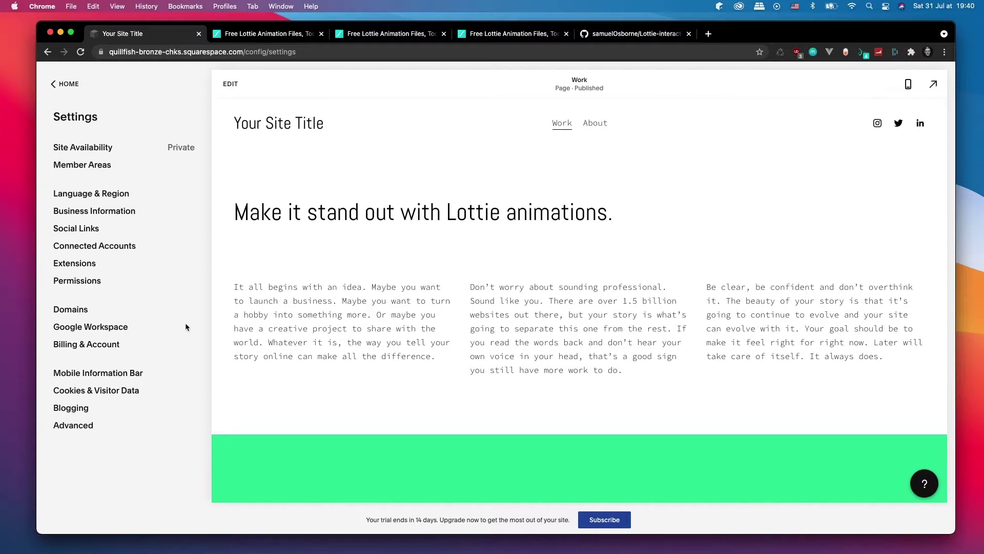
left_click(73, 425)
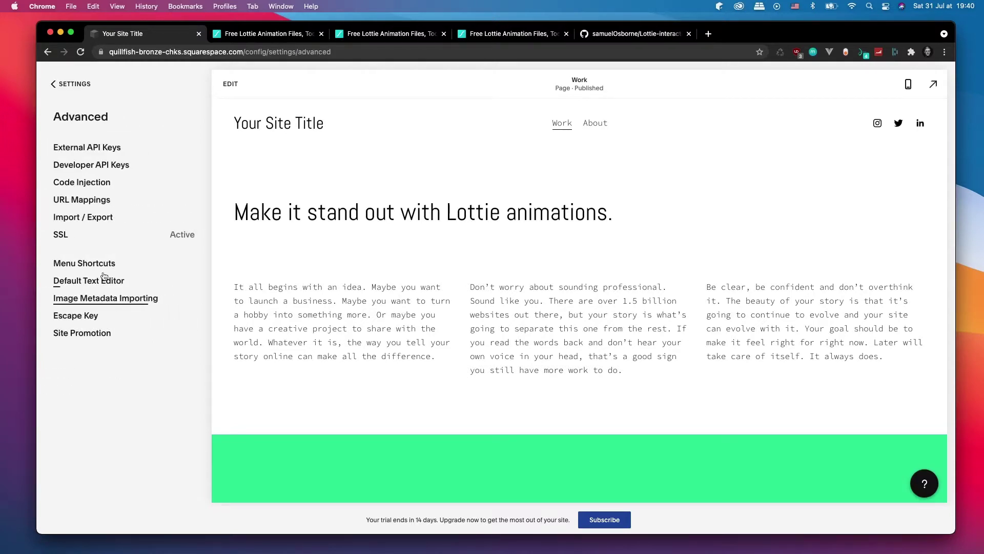
left_click(94, 186)
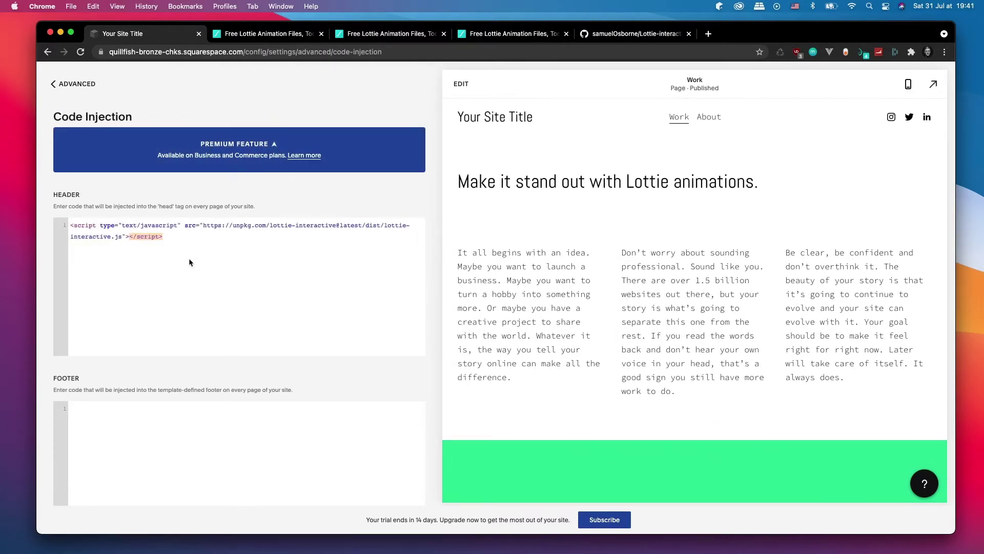
left_click_drag(163, 237, 64, 229)
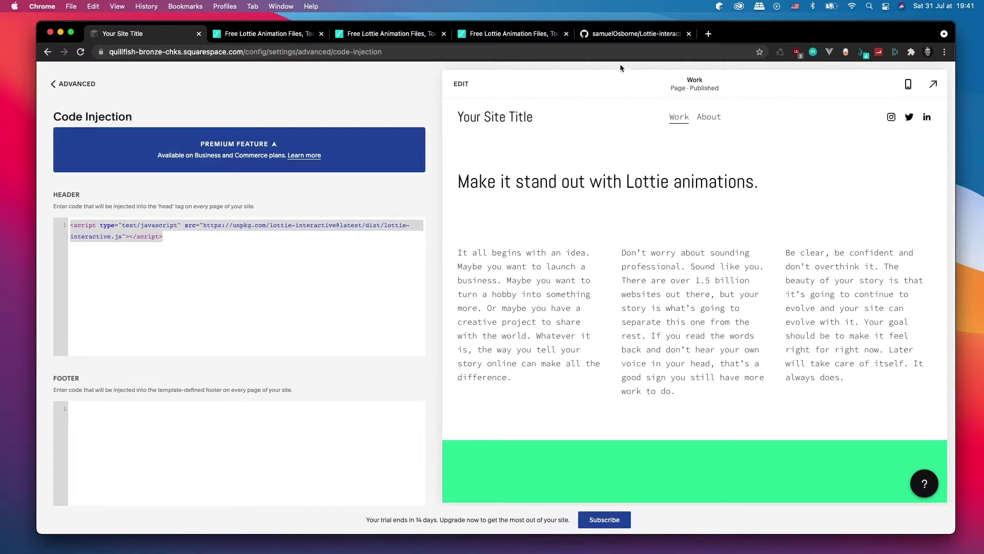
- Copy the unpkg lottie-interactive.js script tag from the Lottie-interactive GitHub README
left_click(633, 34)
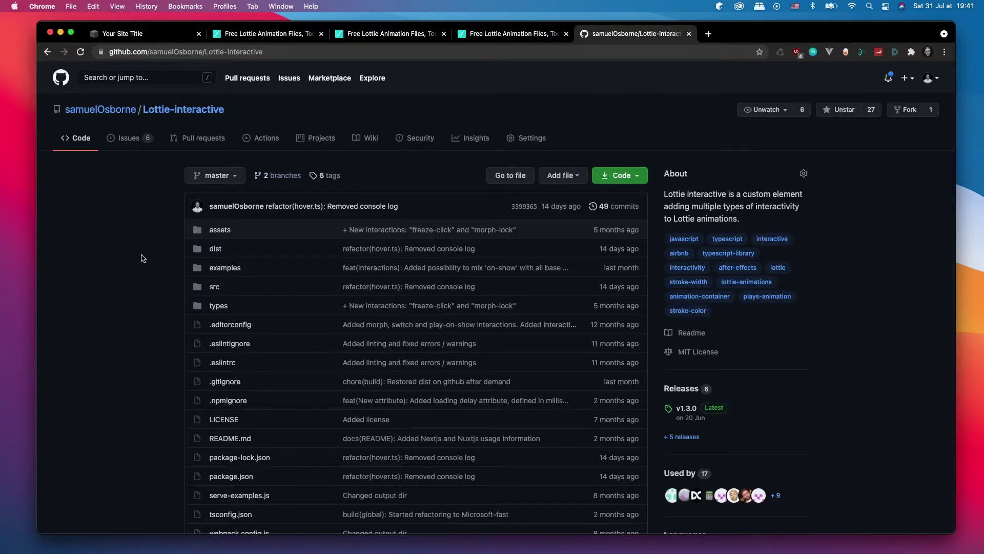
scroll(143, 259, "down", 8)
scroll(140, 247, "down", 1)
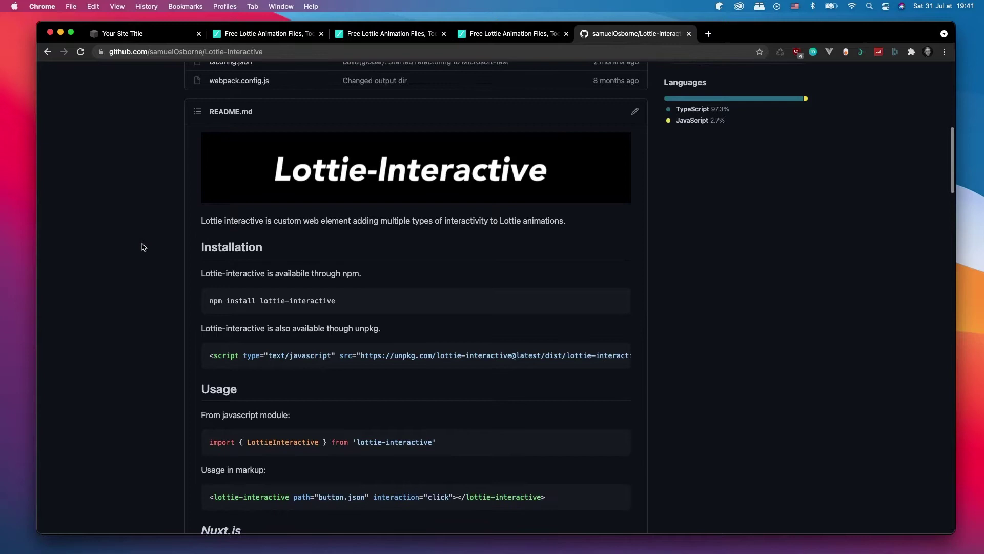
scroll(143, 247, "down", 2)
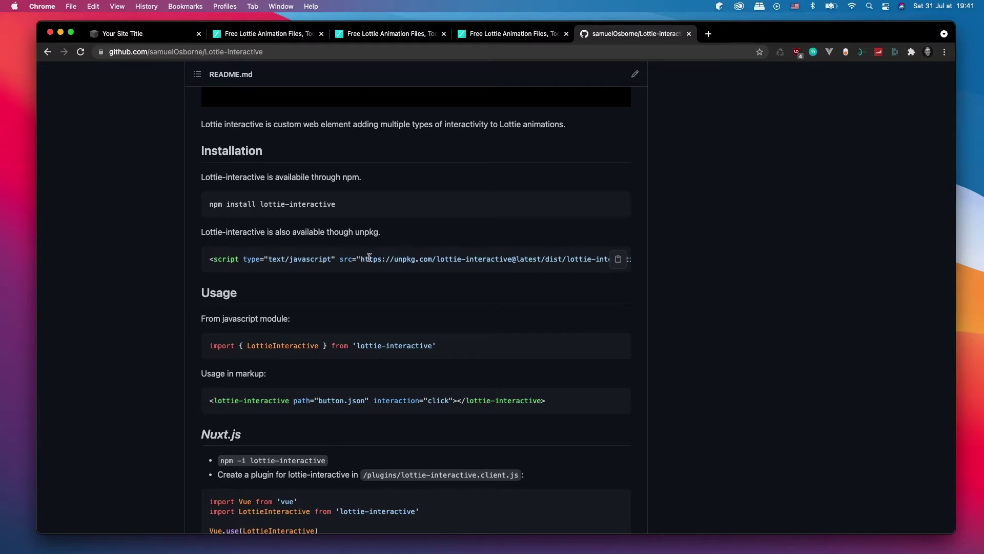
left_click(618, 262)
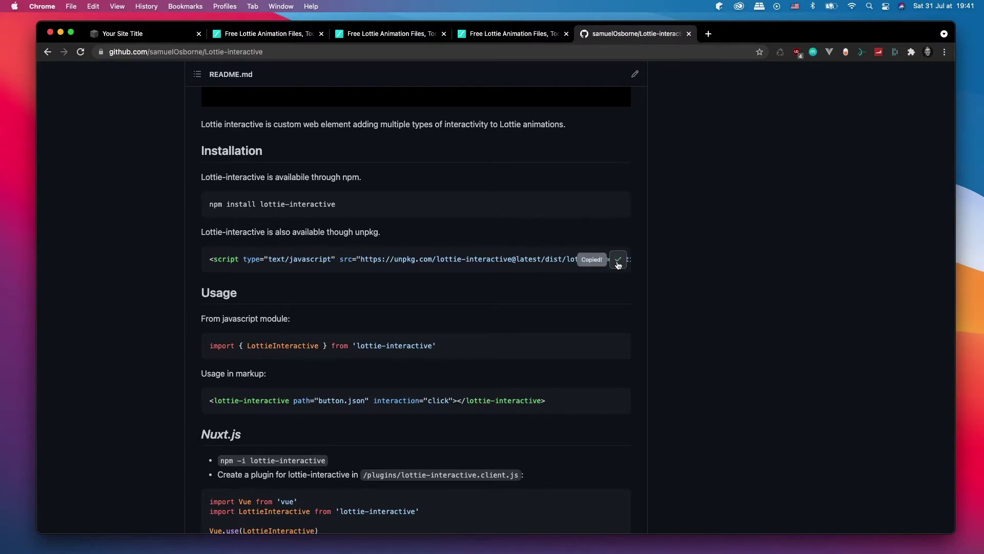
- Paste the lottie-interactive unpkg script into the Code Injection header and save it
left_click(121, 37)
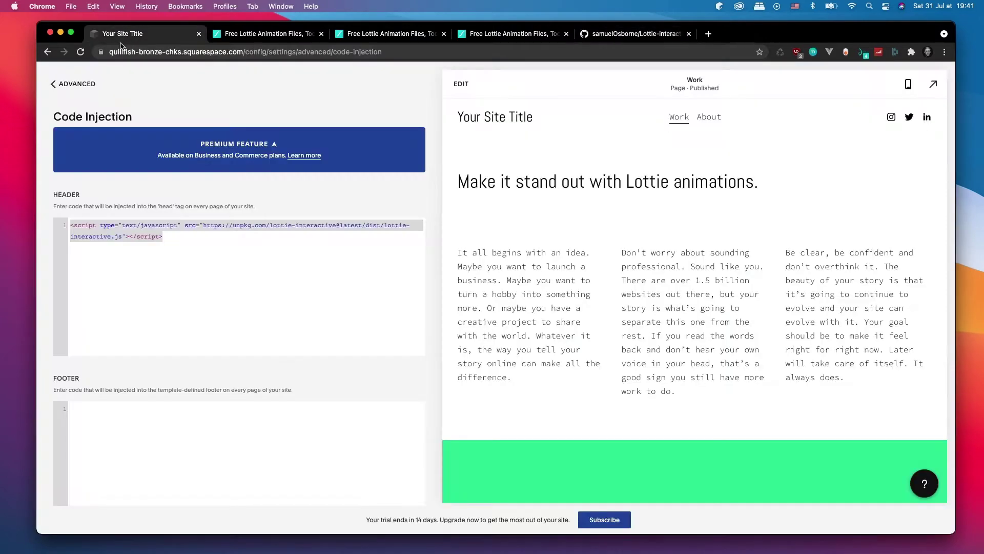
left_click(180, 248)
key("Return")
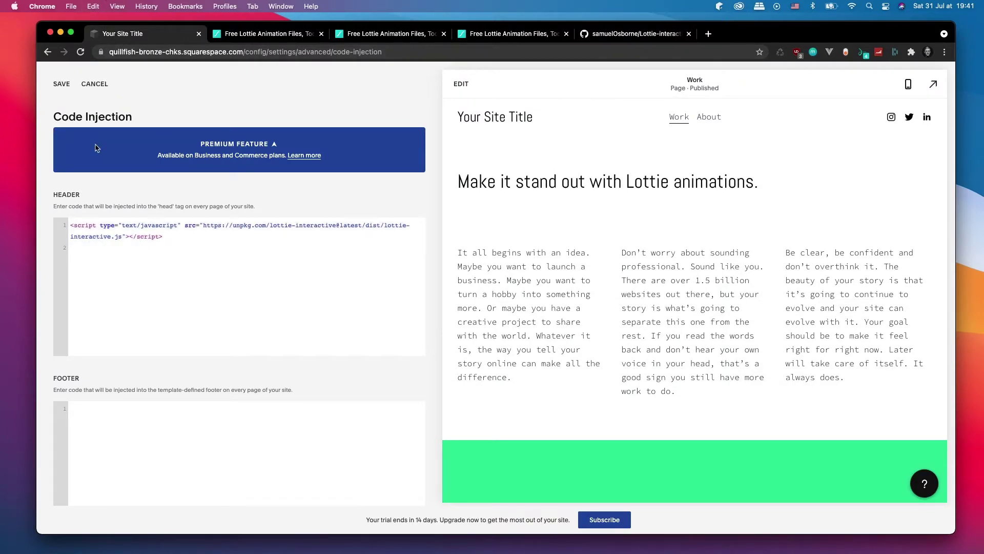
left_click(60, 85)
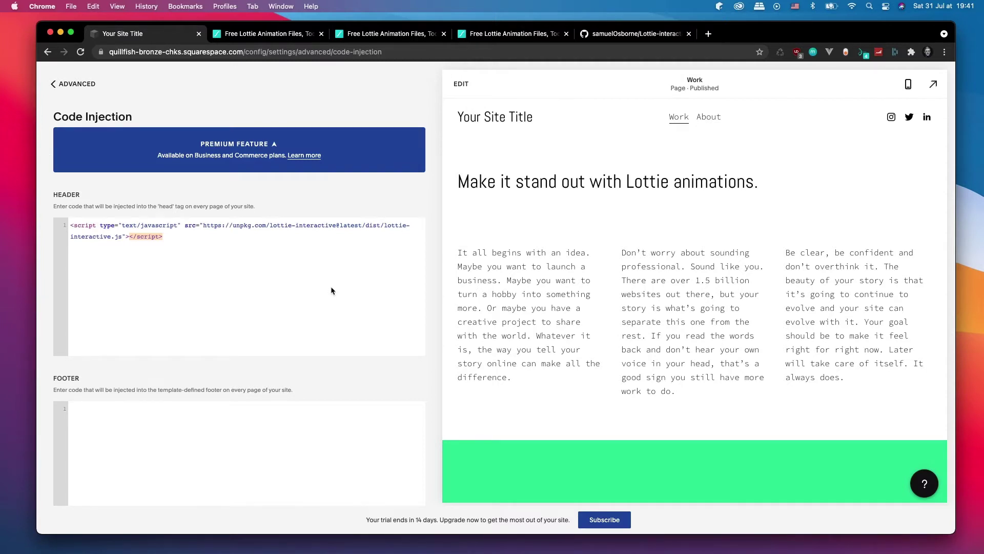
- Open the Cut Video clapperboard animation on LottieFiles and copy its Lottie Animation URL
left_click(245, 33)
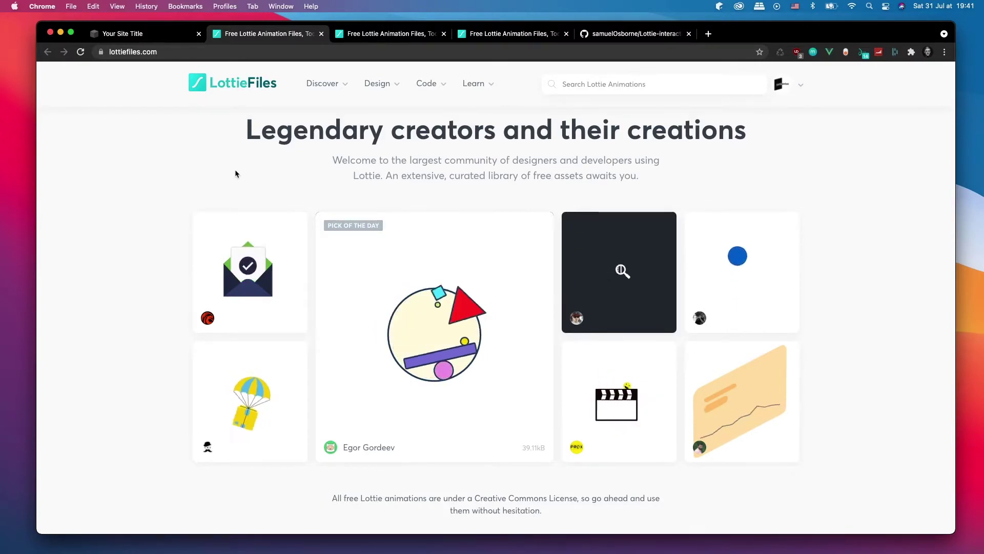
left_click(601, 393)
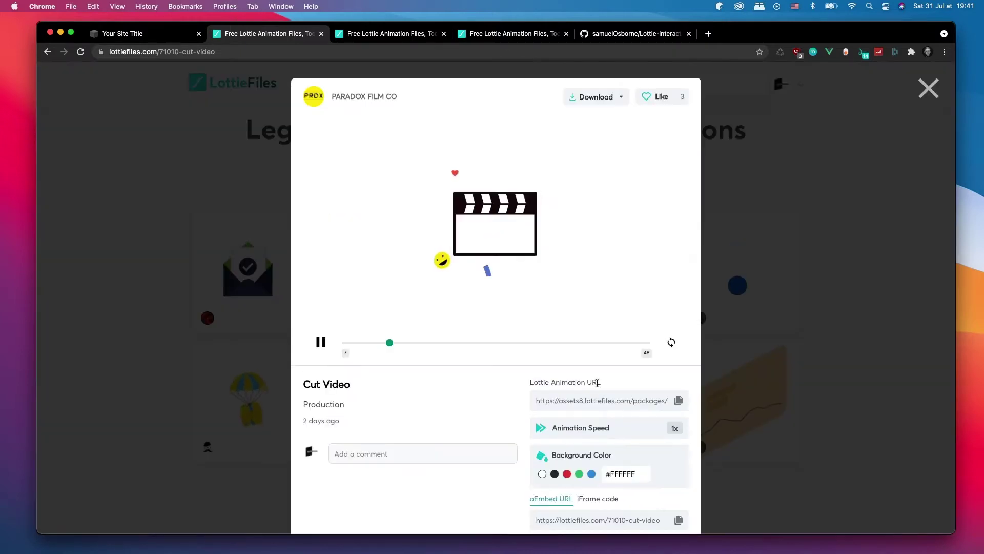
left_click(636, 403)
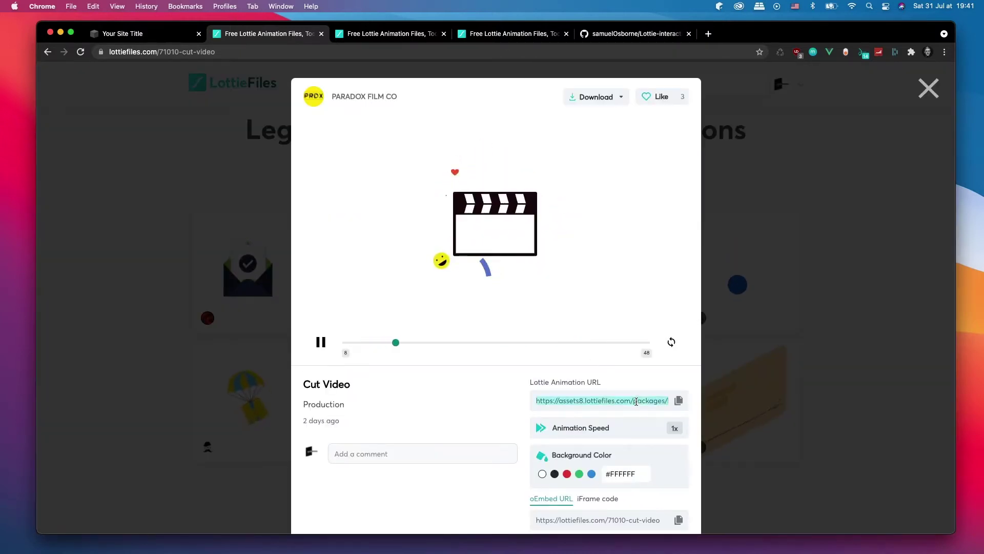
key("Right")
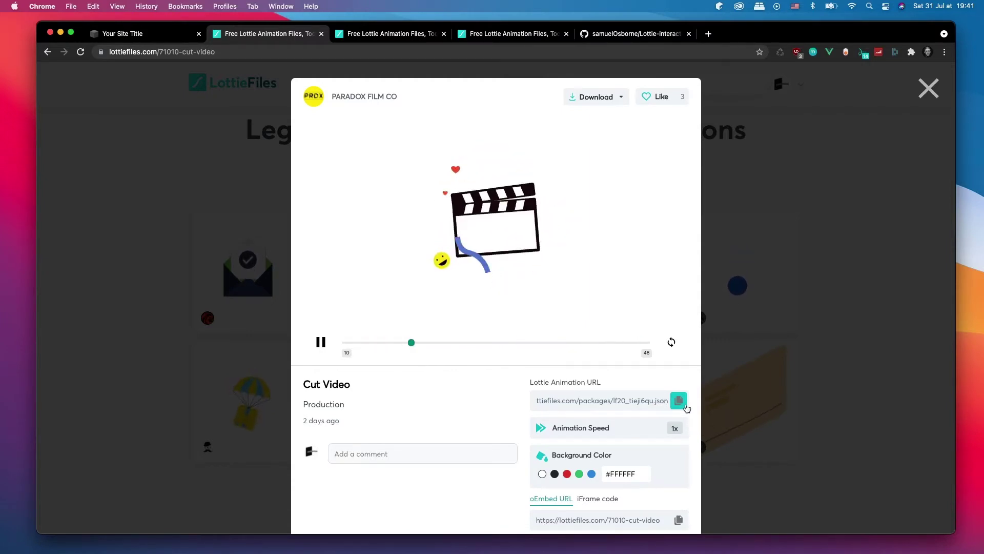
left_click(684, 405)
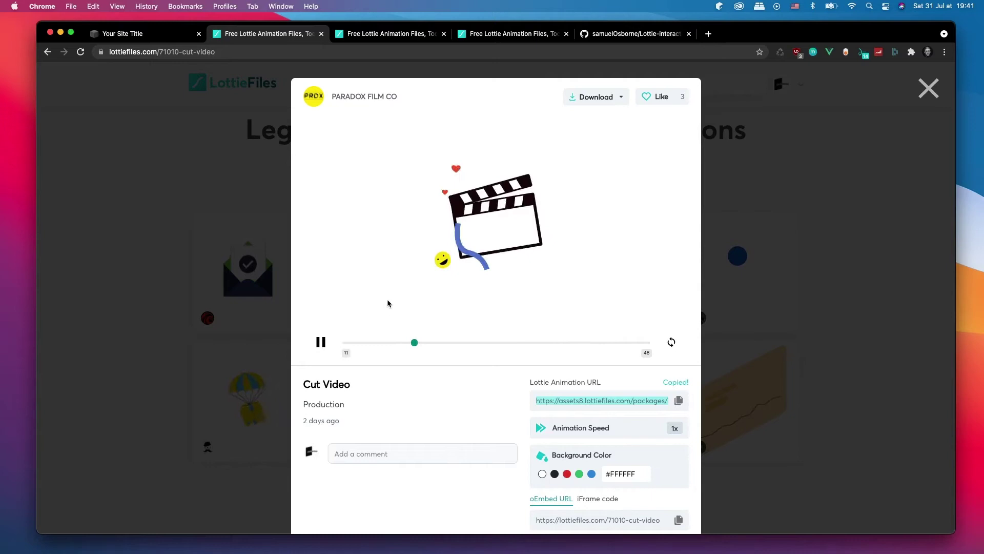
- Re-copy the complete animation URL ending in lf20_tieji6qu.json, then return to Squarespace
left_click(620, 403)
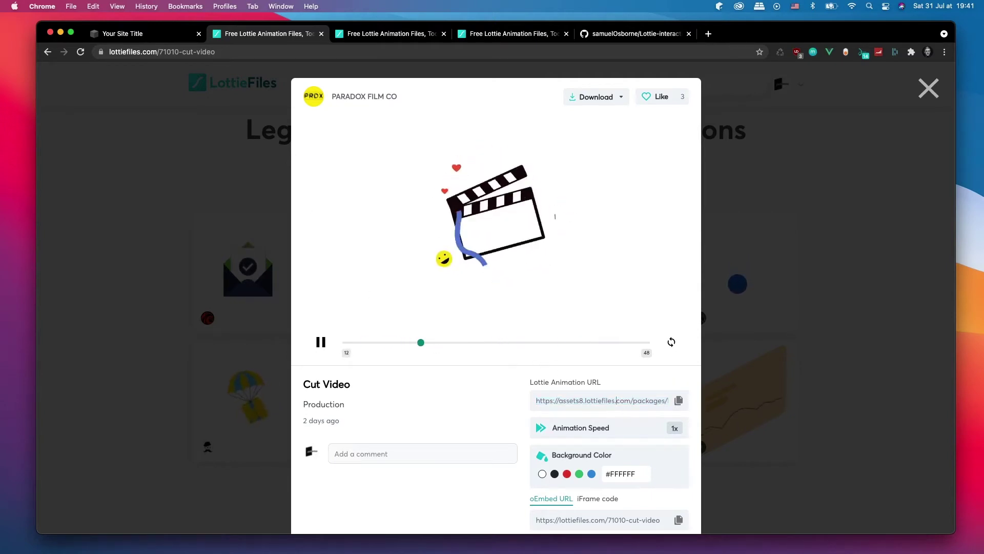
scroll(620, 405, "down", 7)
scroll(620, 407, "up", 7)
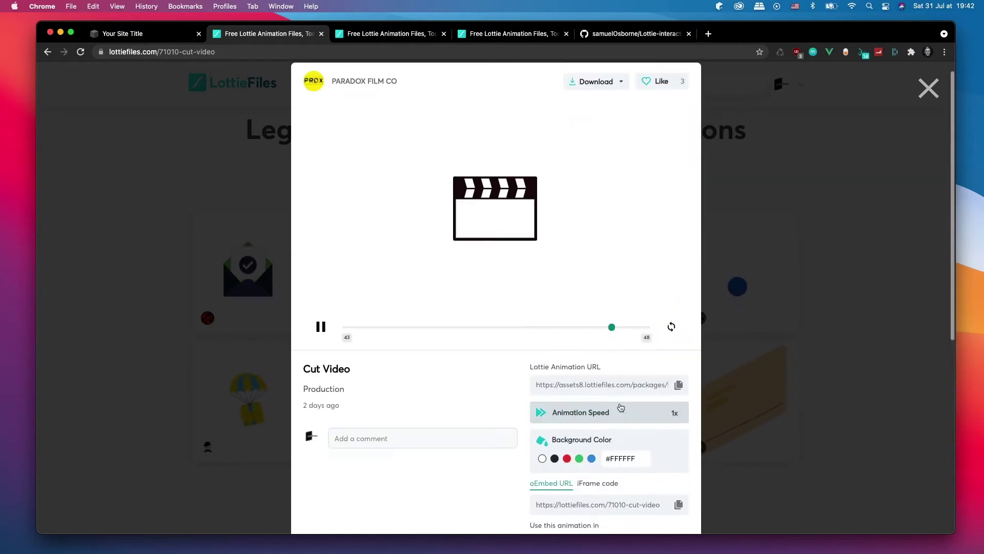
key("Right")
key("Right")
key("Right")
key("Right")
key("Right")
key("Right")
key("Right")
key("Right")
key("Right")
key("Right")
key("Right")
key("Right")
key("Right")
key("Right")
key("Right")
key("Right")
key("Right")
key("Right")
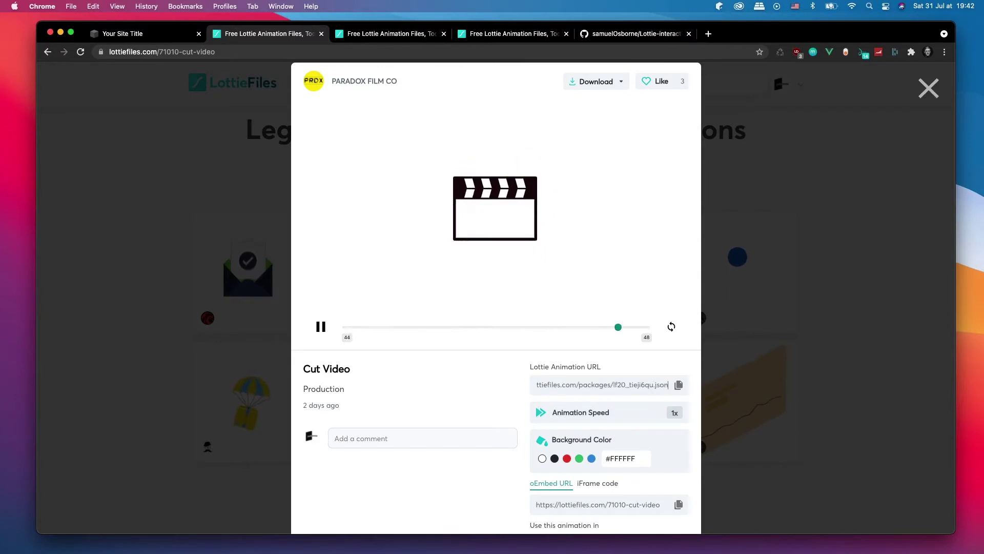
left_click(685, 388)
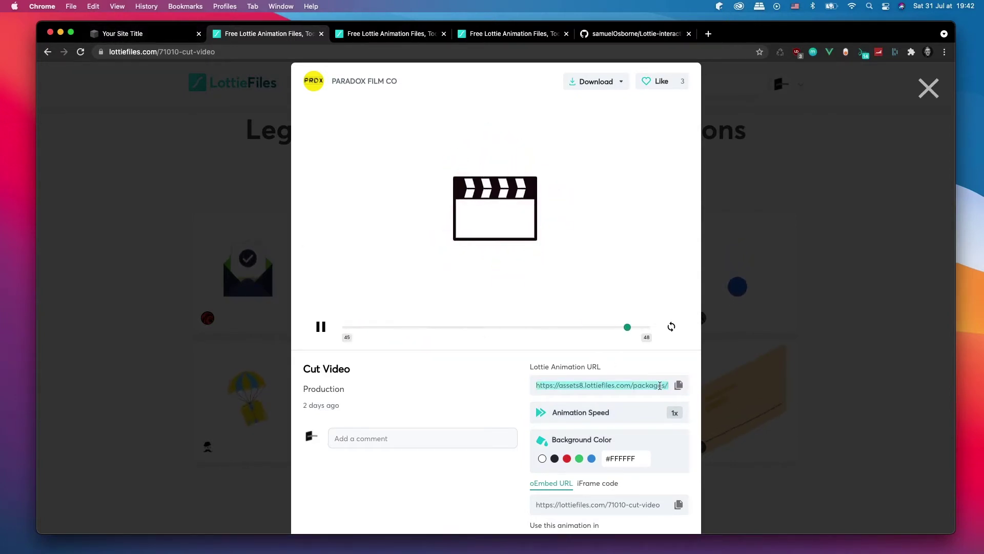
key("Right")
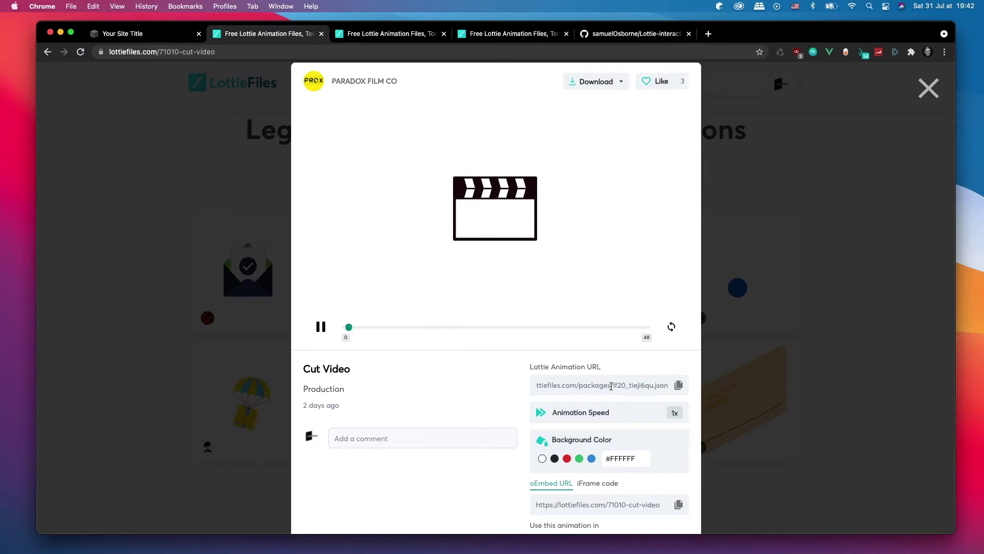
left_click_drag(612, 384, 675, 390)
left_click(675, 388)
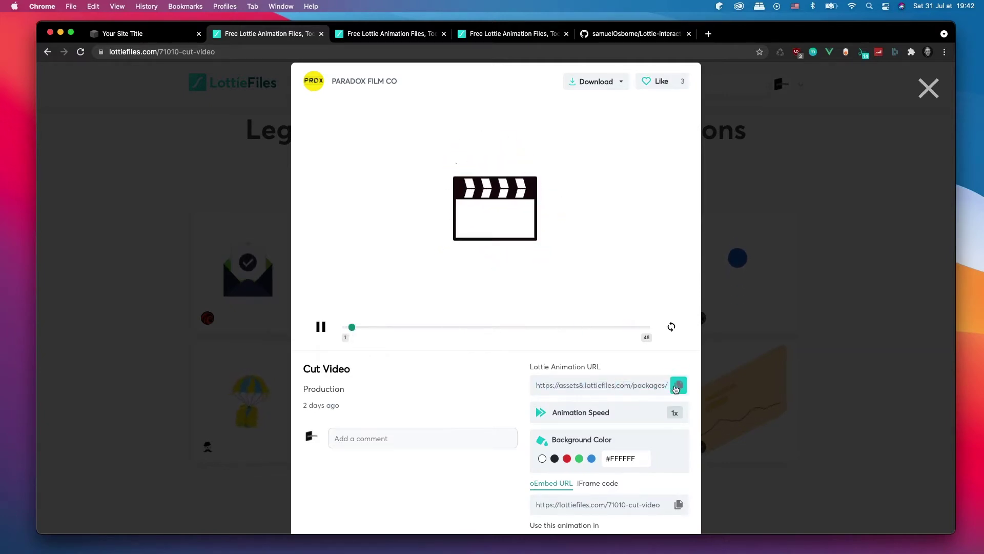
left_click(145, 39)
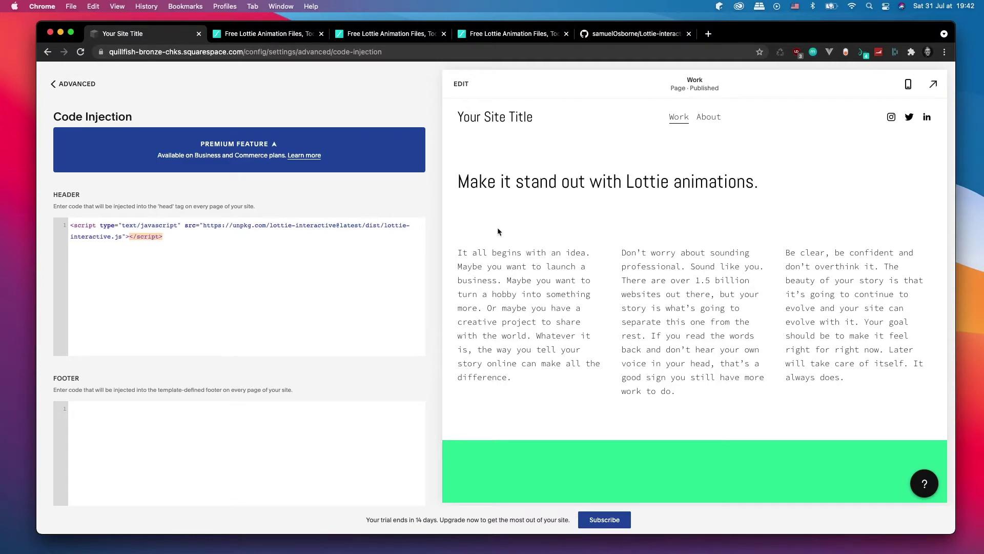
- Insert a code block on the Work page and clear its Hello, World! placeholder
left_click(459, 83)
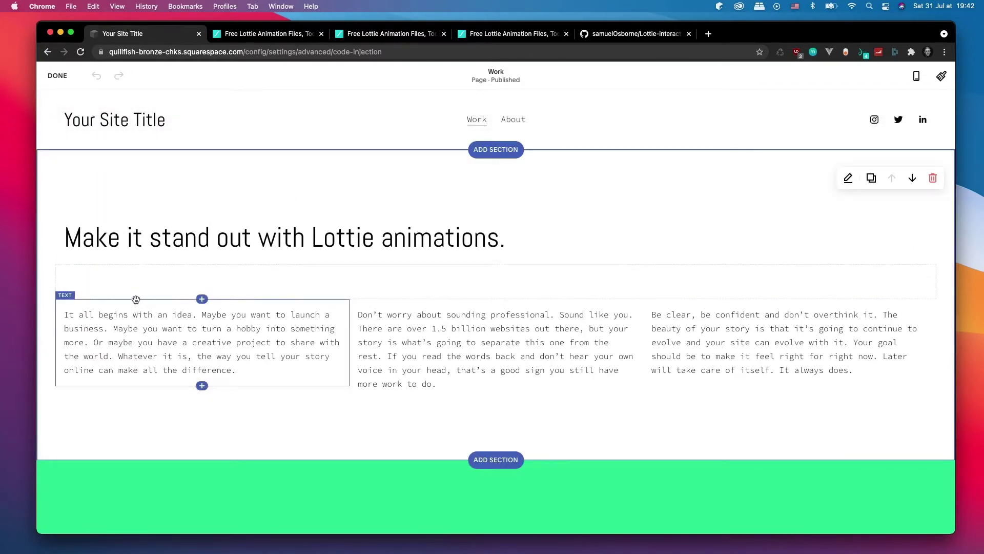
left_click(203, 299)
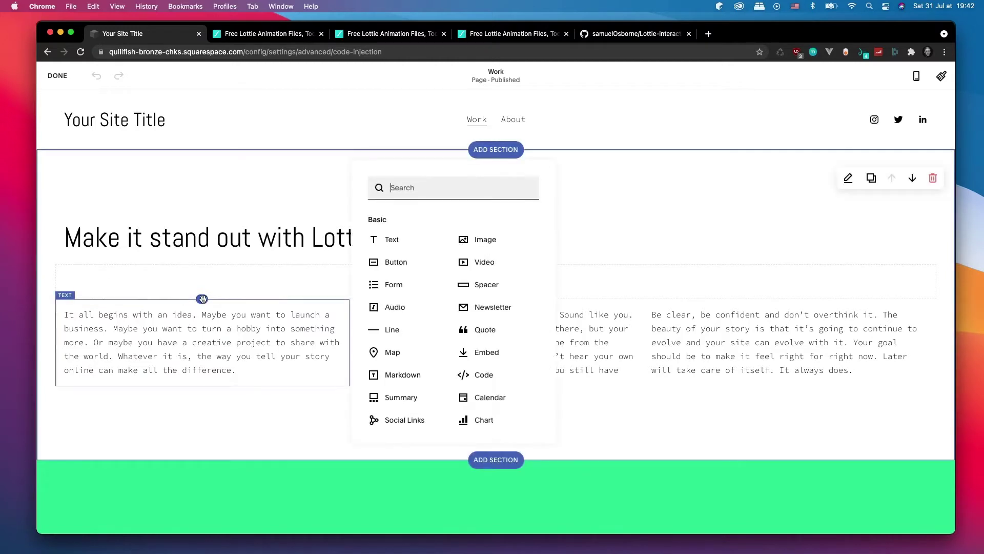
left_click(480, 374)
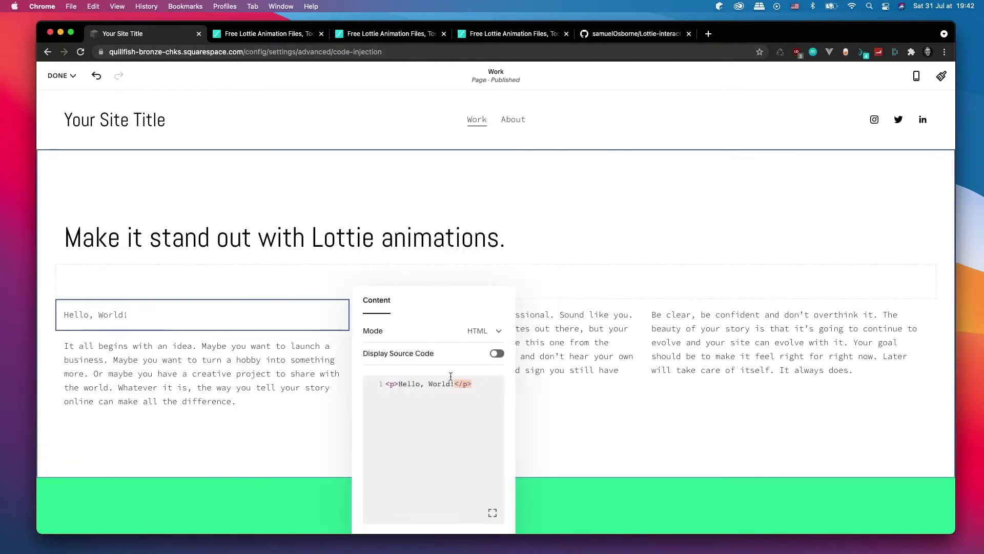
key("super+a")
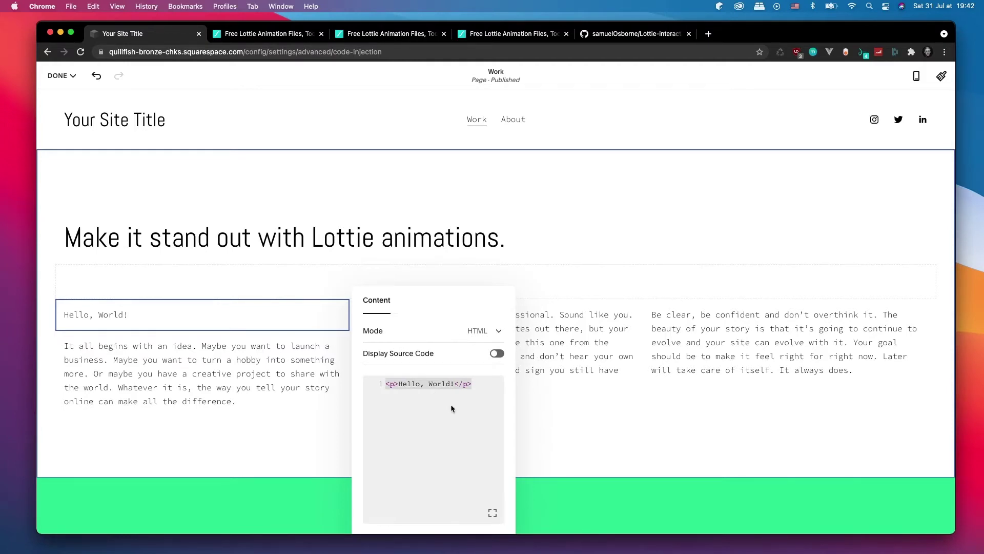
key("BackSpace")
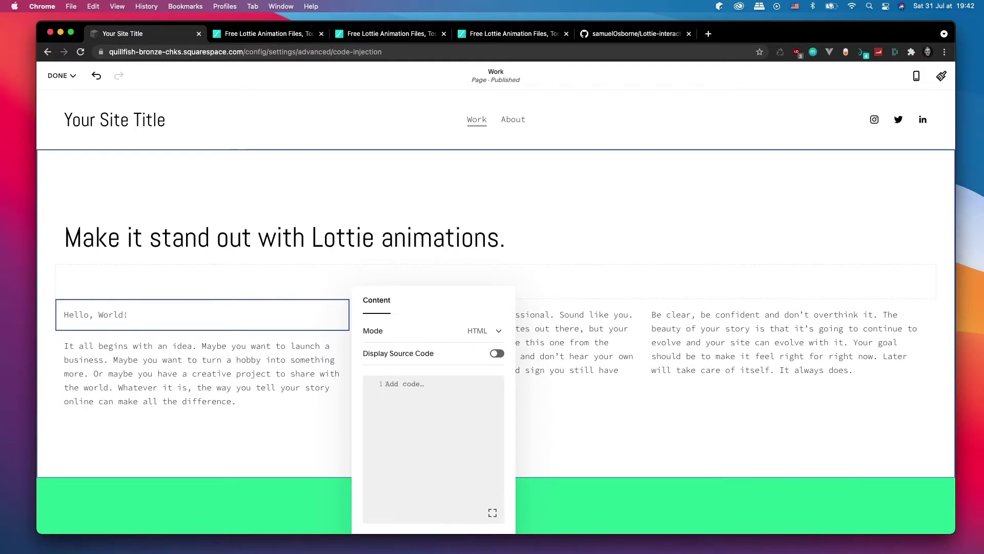
- Write a lottie-interactive tag with the lf20_tieji6qu.json path and interaction="click"
type("<lottie-")
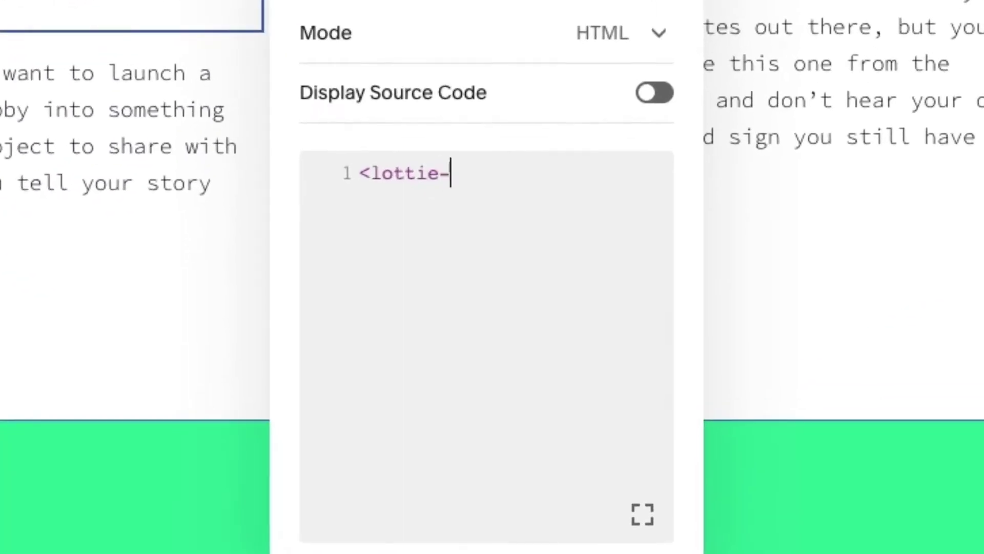
type("interactive path")
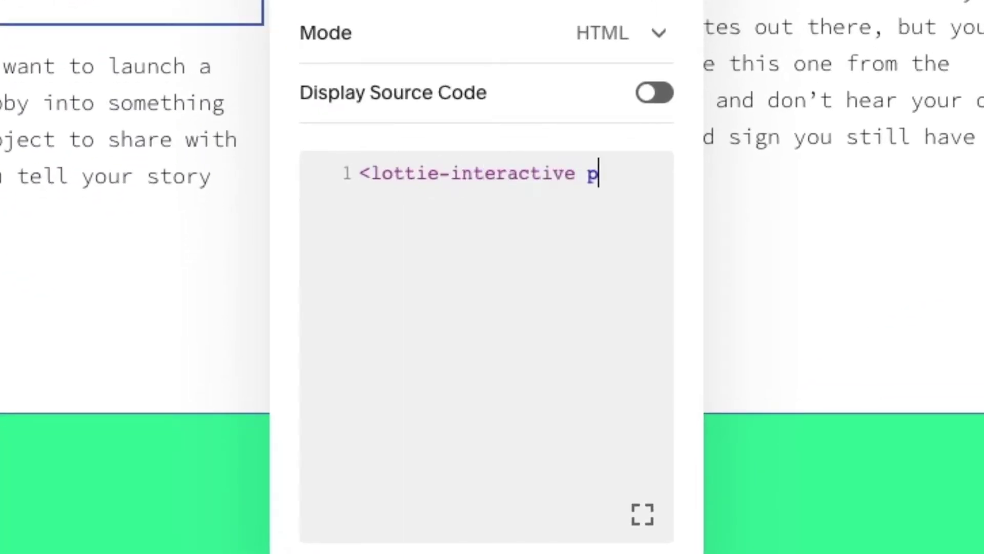
key("BackSpace")
key("BackSpace")
key("BackSpace")
type(">")
key("Left")
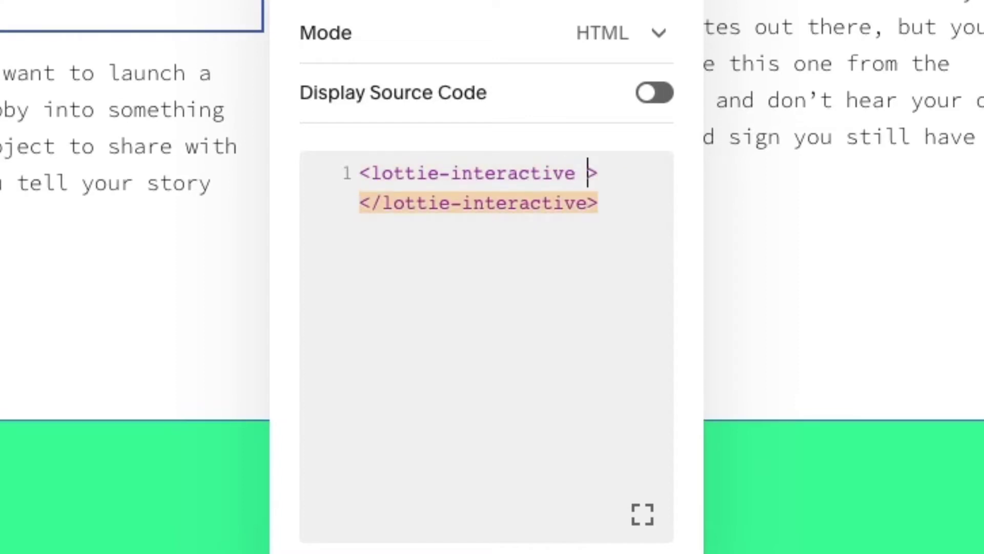
type("path=\"\"")
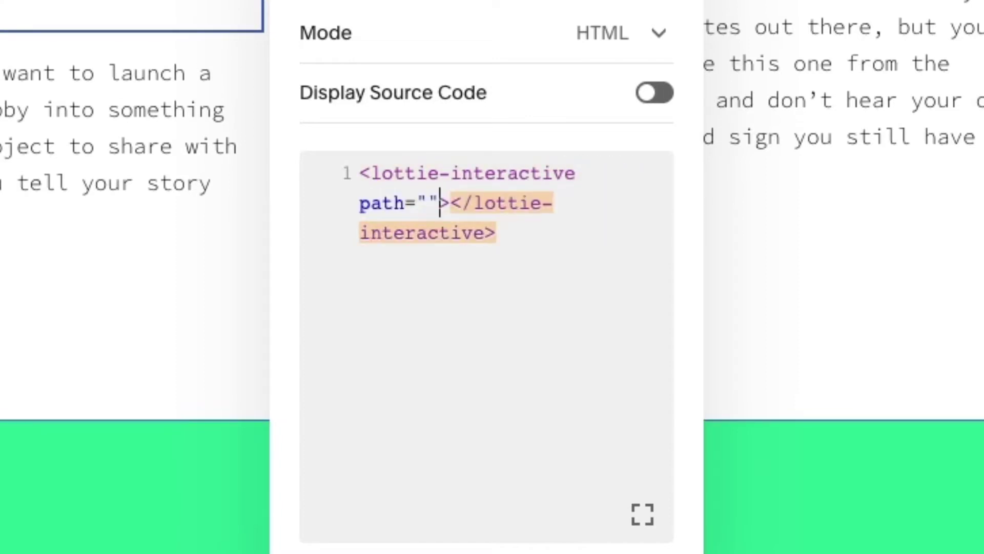
key("ctrl+v")
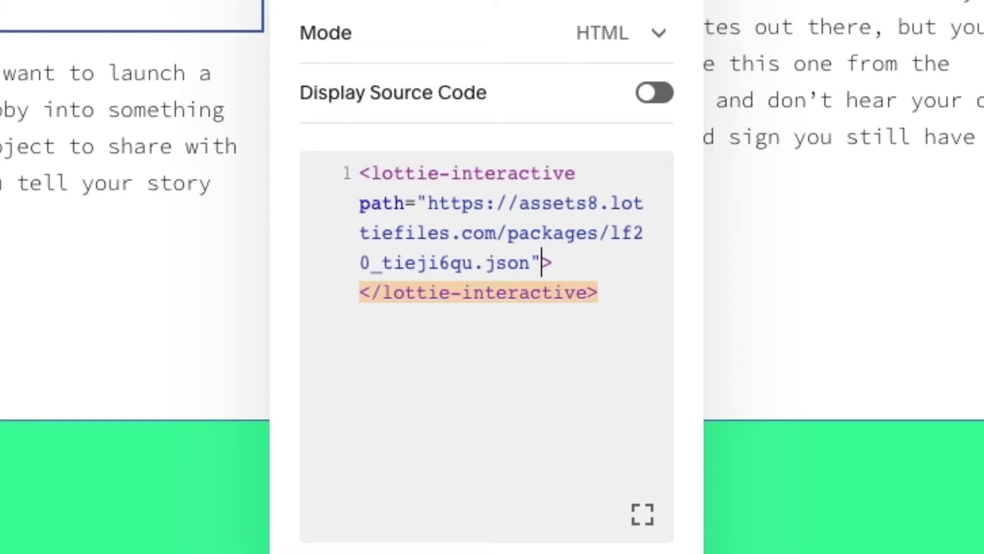
type("interaction=\"")
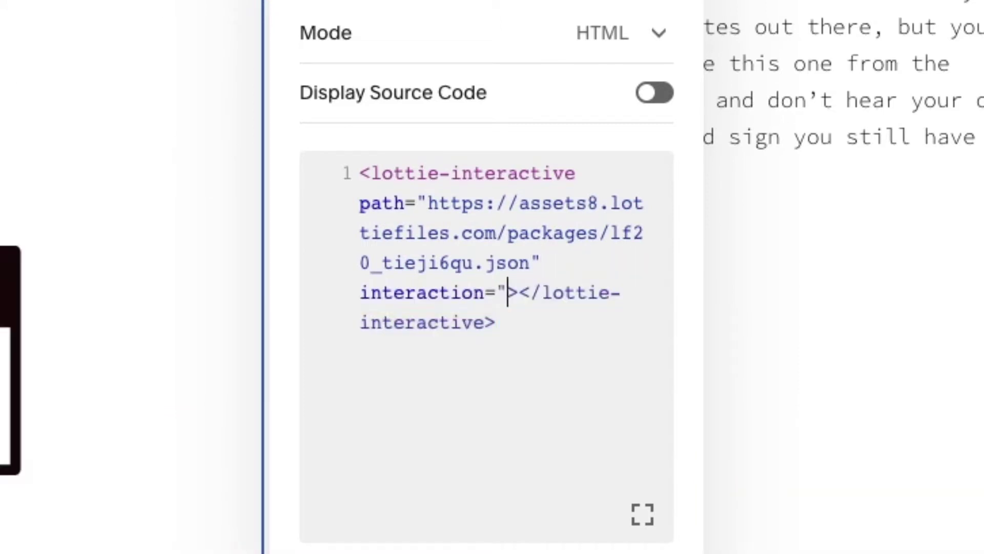
type("click")
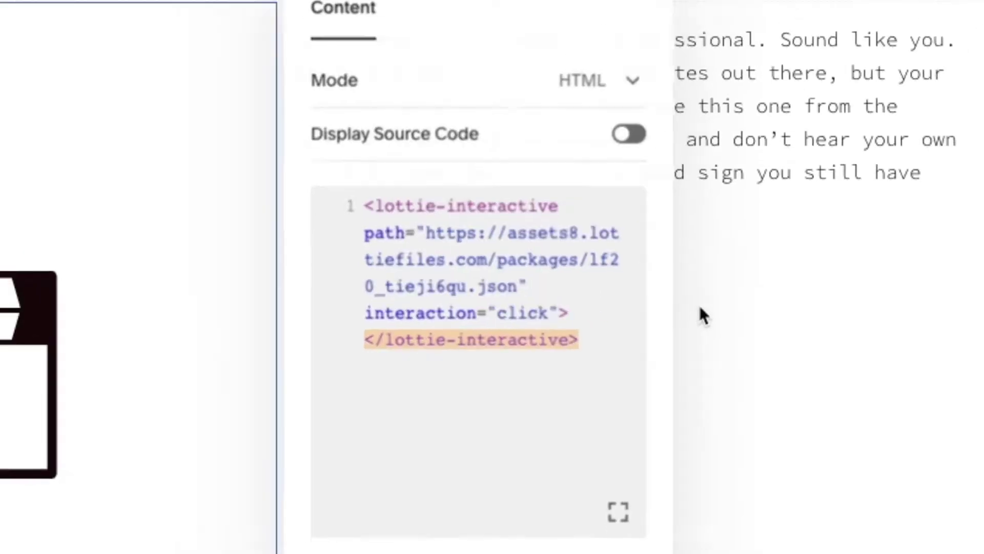
- Save the Work page with the clapperboard code block and confirm the animation plays
left_click(728, 300)
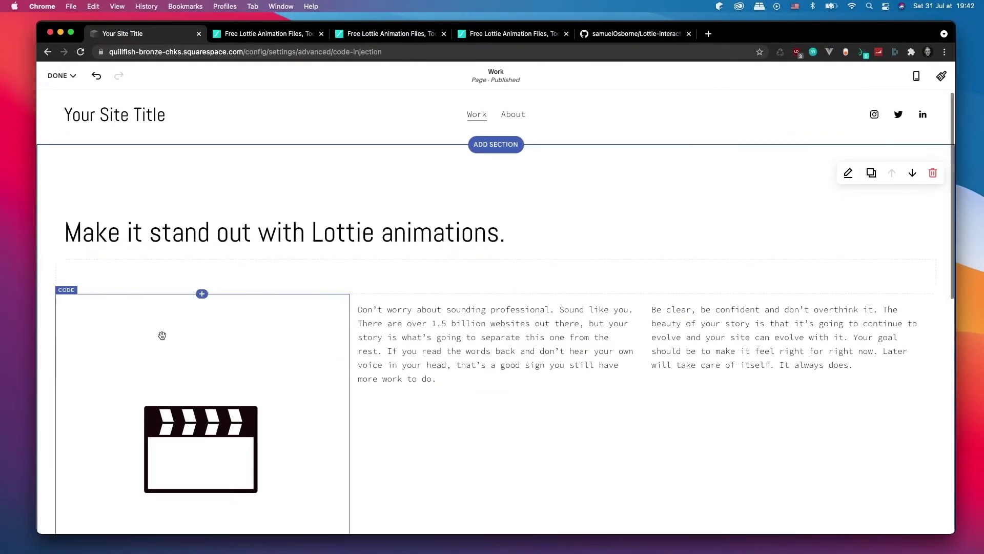
scroll(162, 335, "down", 2)
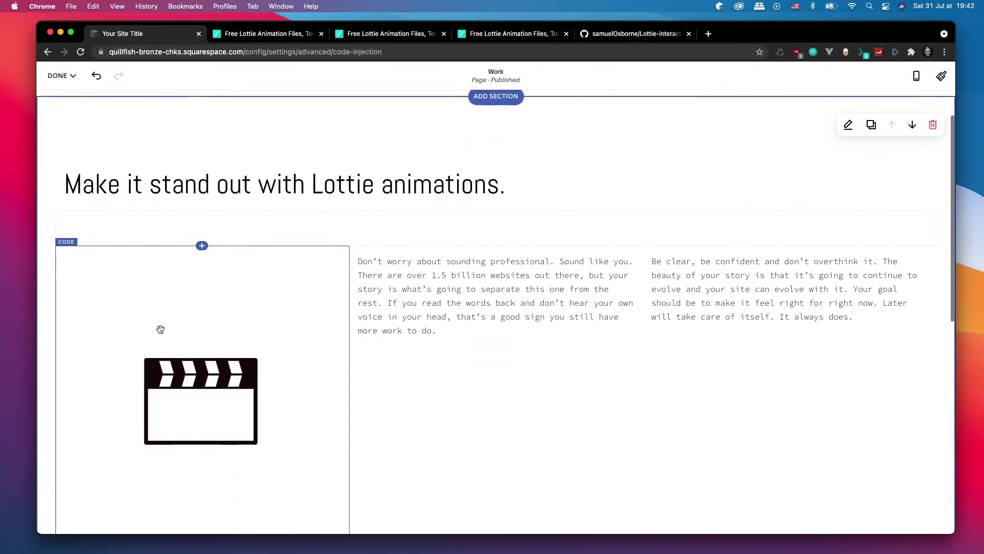
scroll(158, 330, "up", 2)
scroll(164, 333, "down", 4)
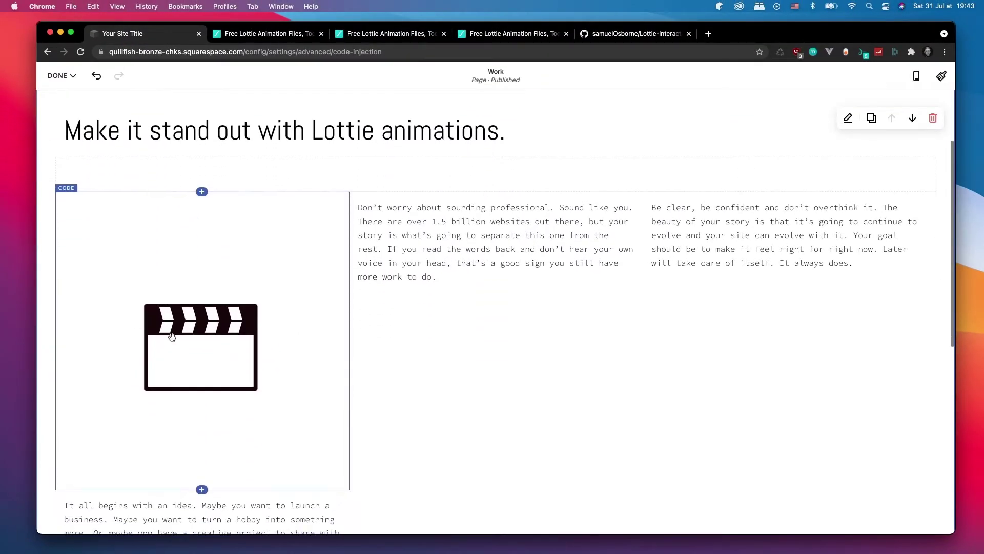
left_click(226, 353)
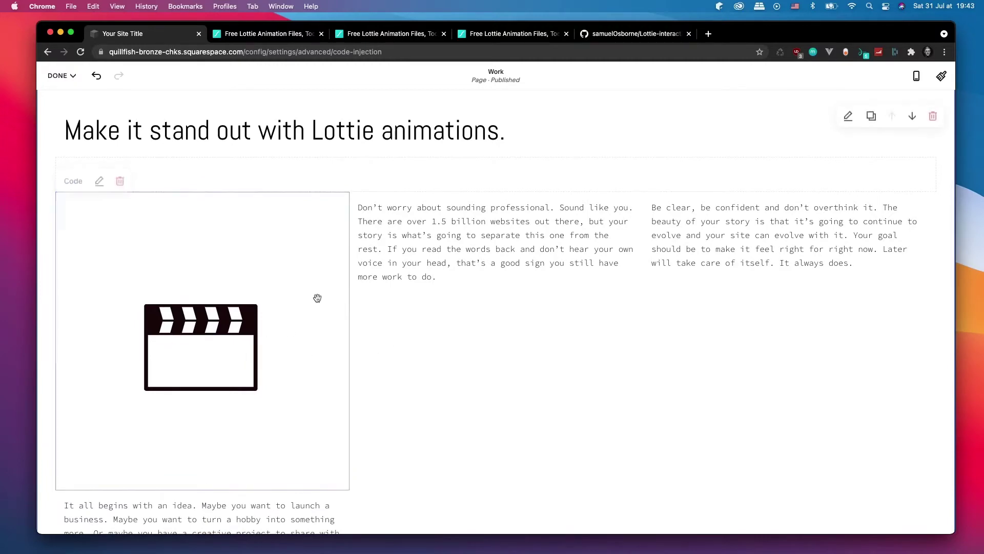
left_click(58, 76)
left_click(60, 95)
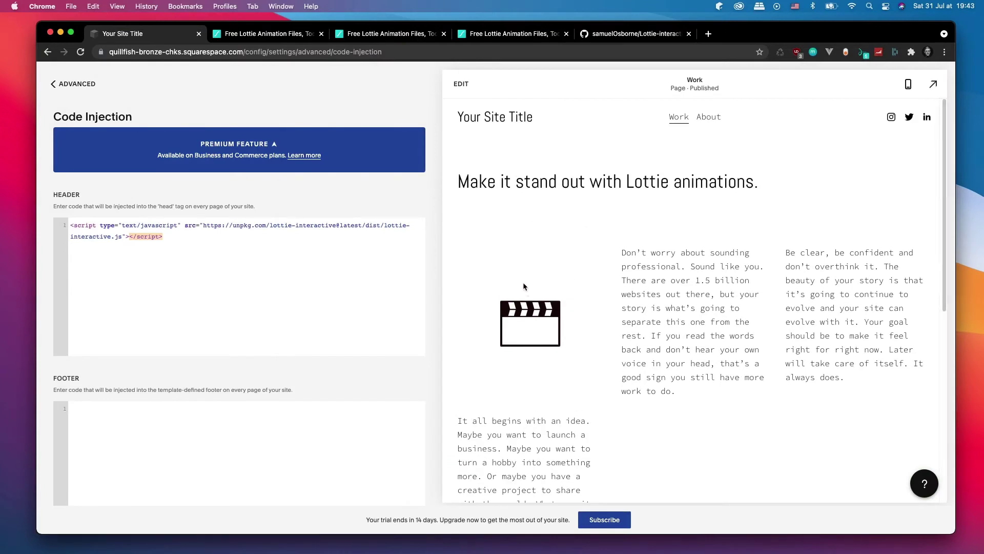
mouse_move(521, 284)
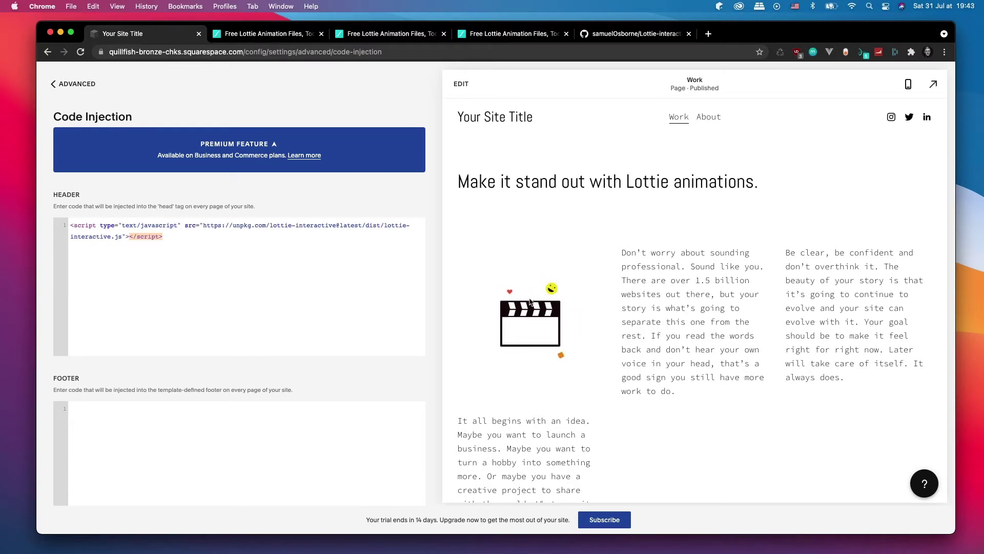
left_click(461, 83)
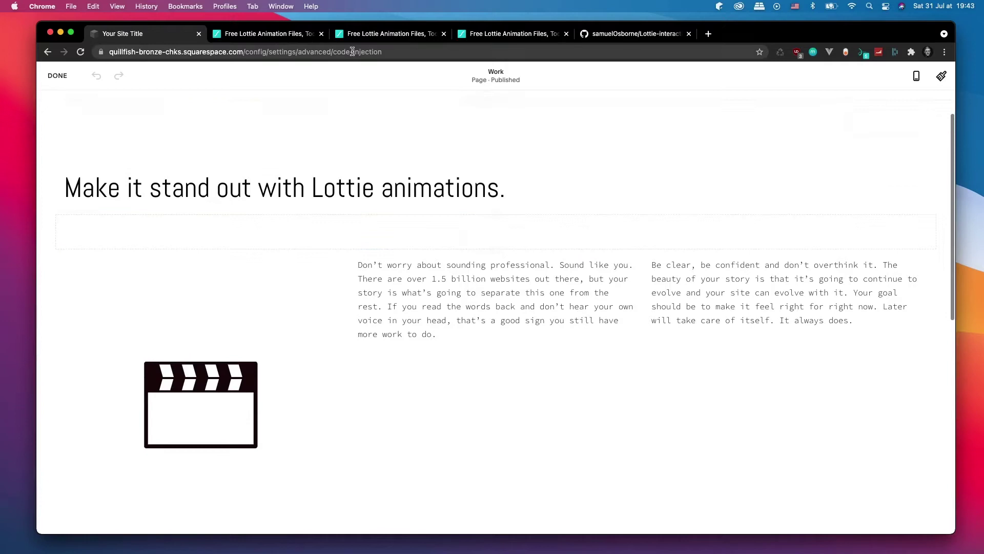
- Close the Cut Video preview and copy the Geometry House animation's Lottie URL
left_click(408, 36)
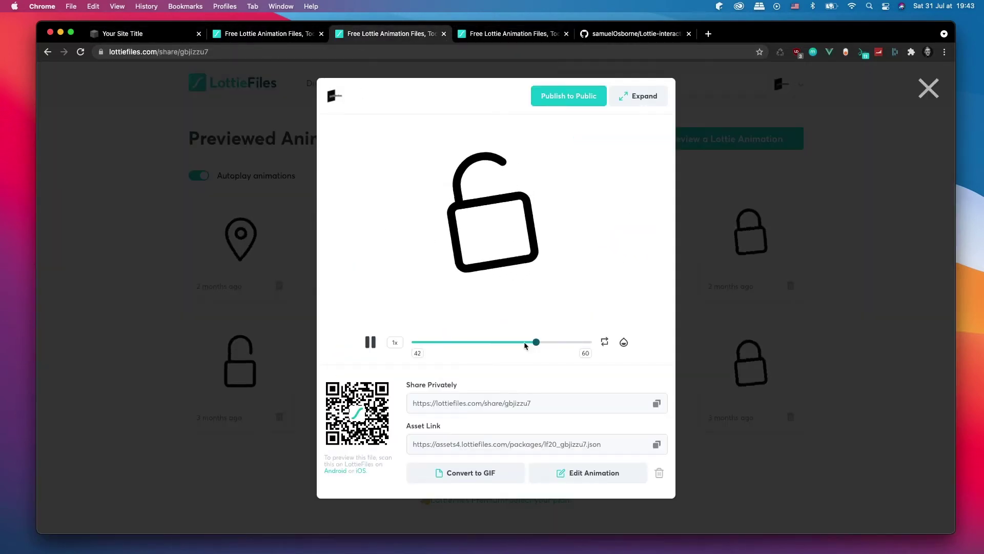
left_click(271, 36)
key("Escape")
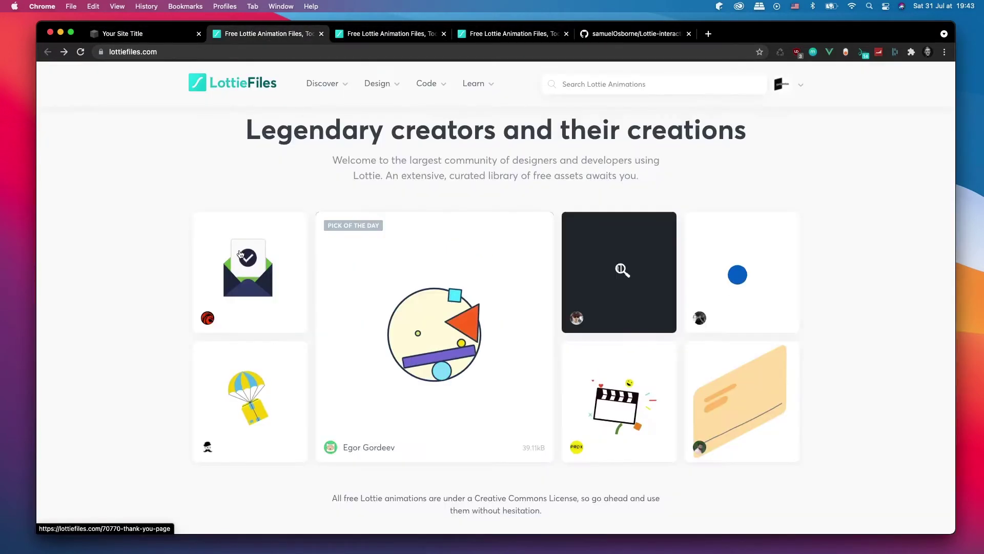
left_click(443, 349)
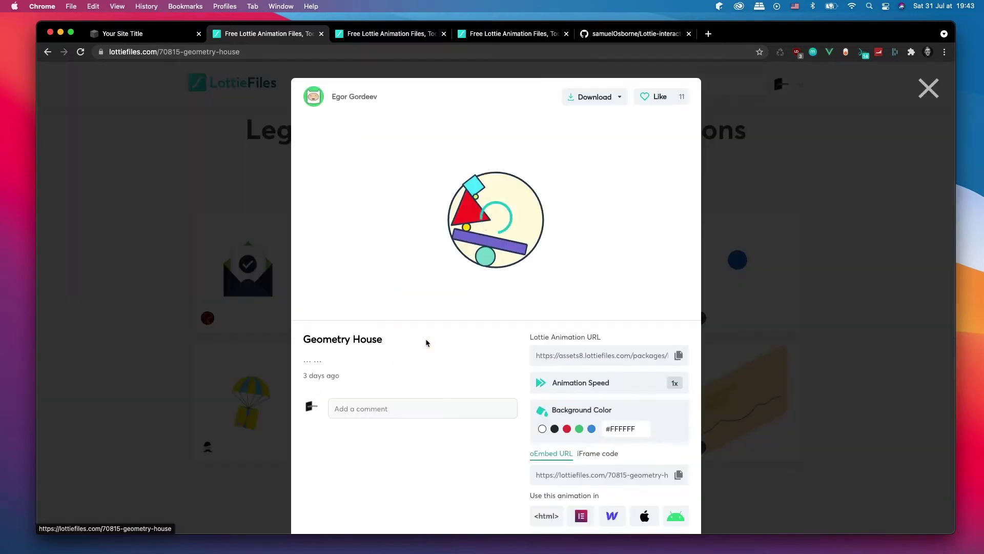
left_click(679, 400)
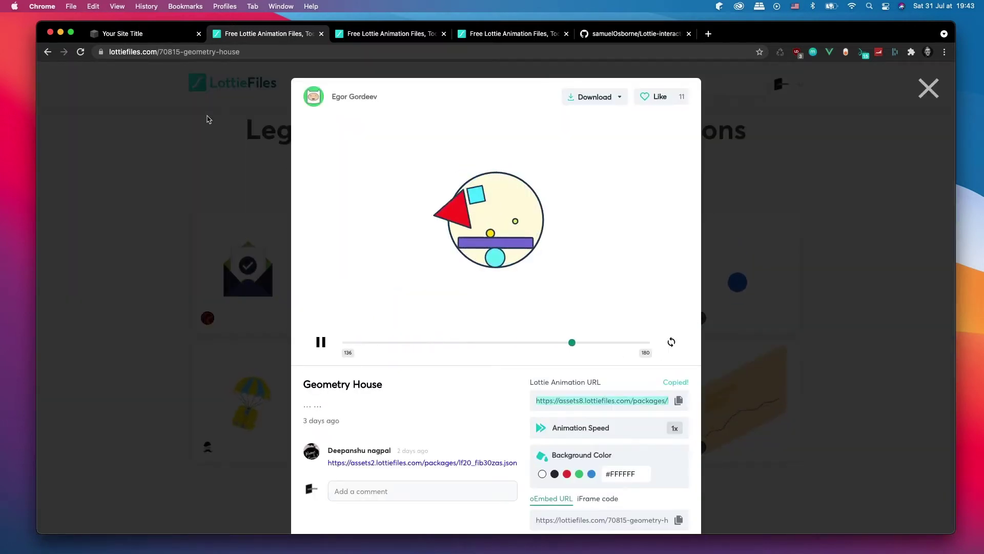
left_click(128, 33)
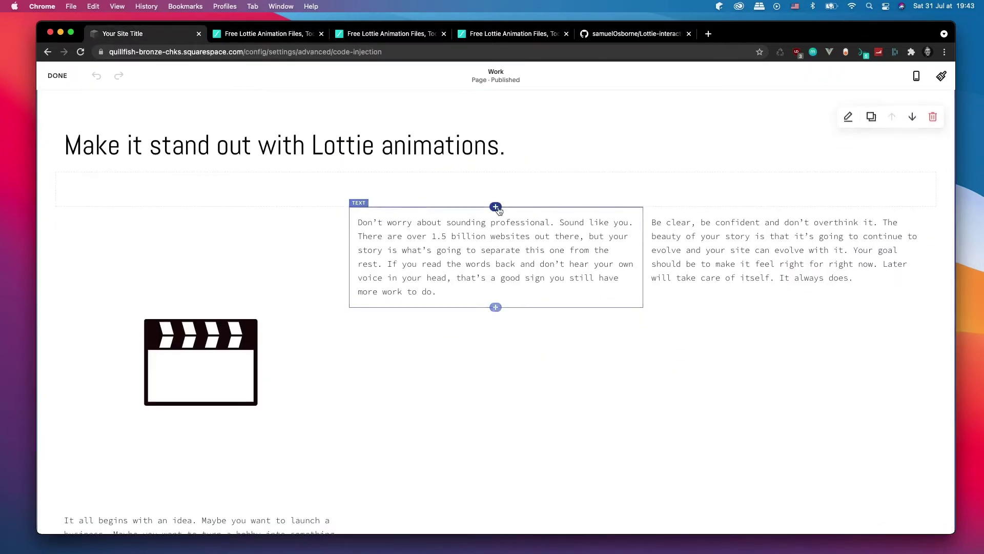
- Add a second code block embedding Geometry House via lottie-interactive with interaction set to hover
left_click(496, 207)
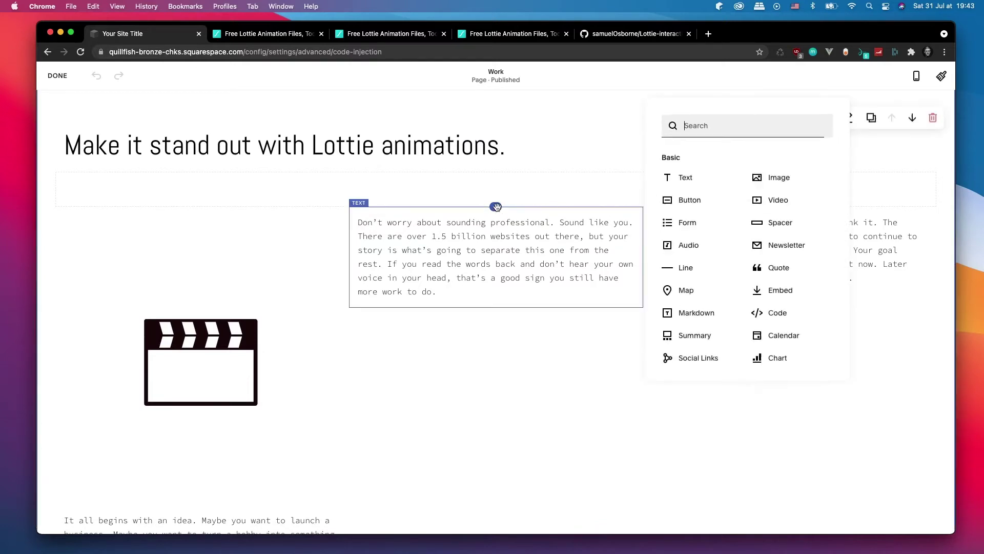
left_click(781, 315)
key("super+a")
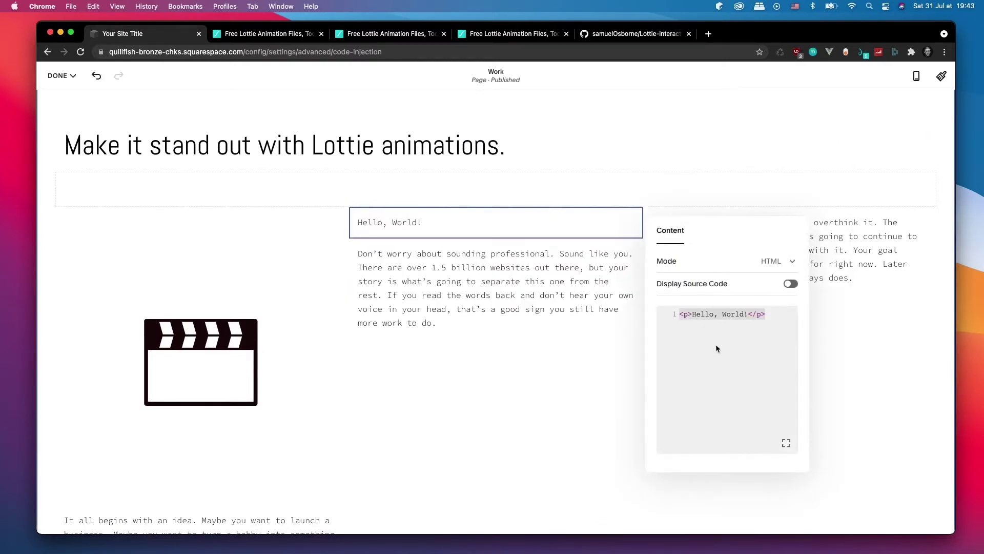
type("<lottie-inter")
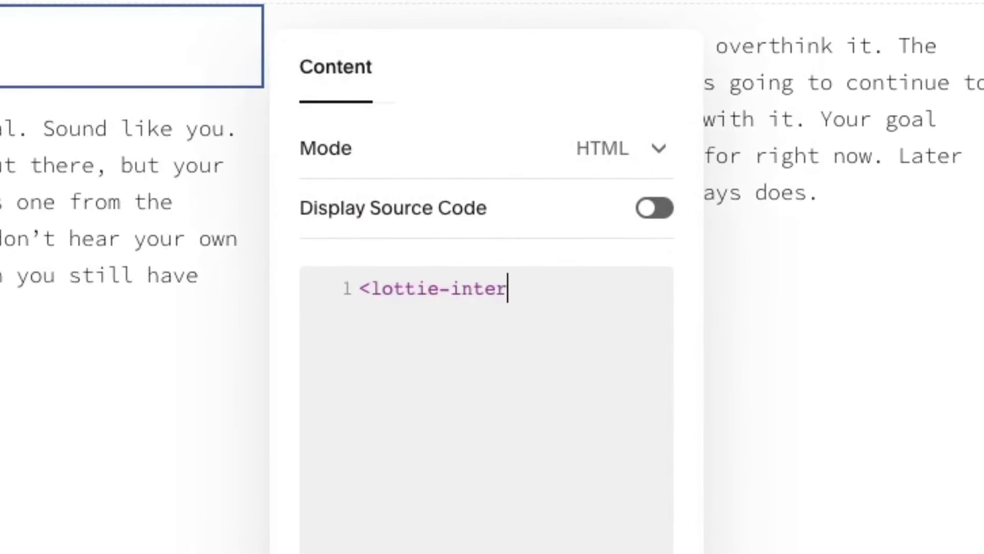
type("active>")
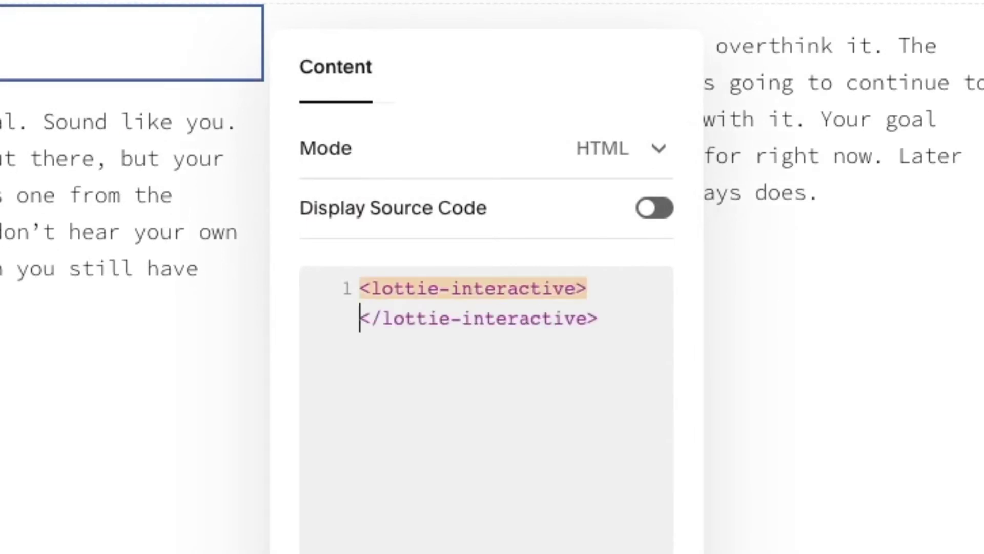
left_click(577, 288)
type("pat")
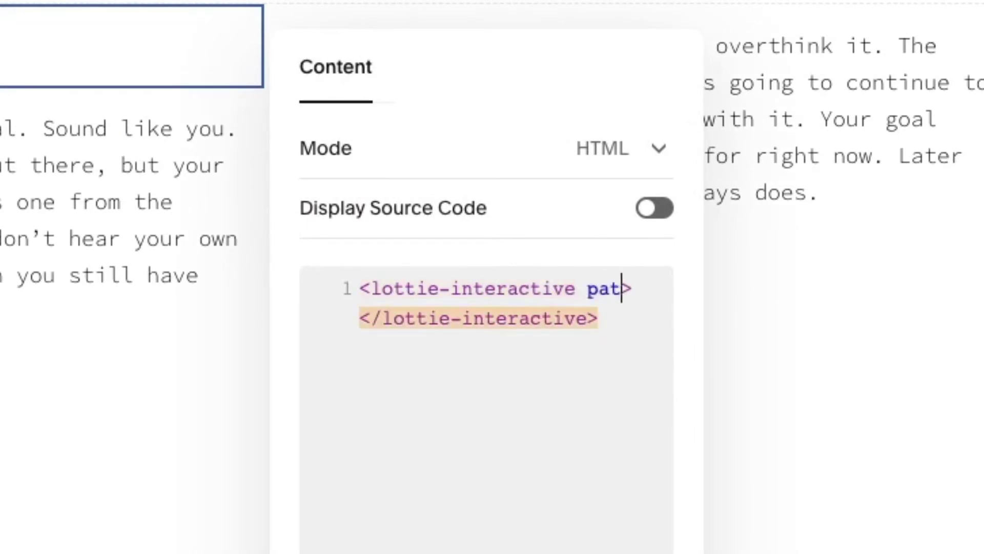
type("h=\"")
key("super+v")
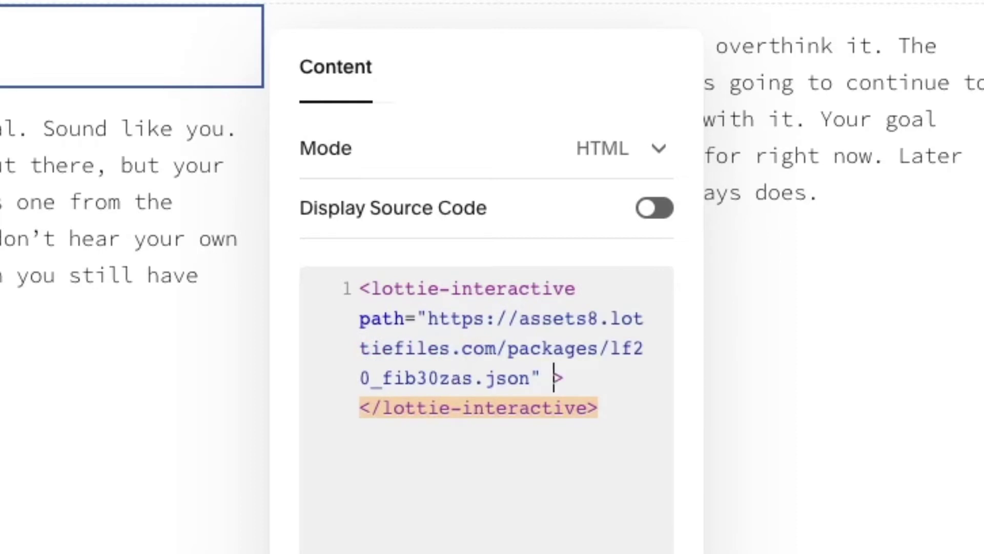
type("interaction=\"\"")
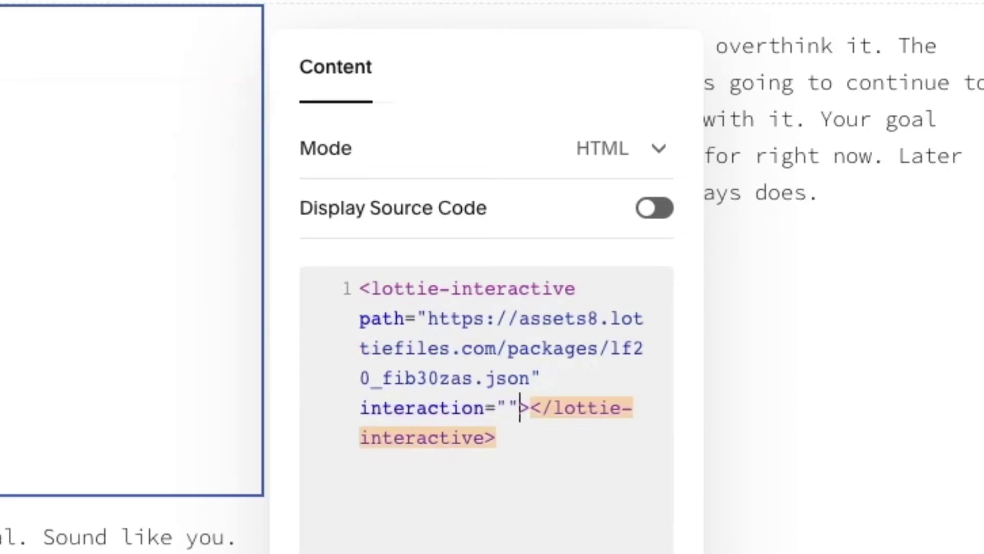
type("hover")
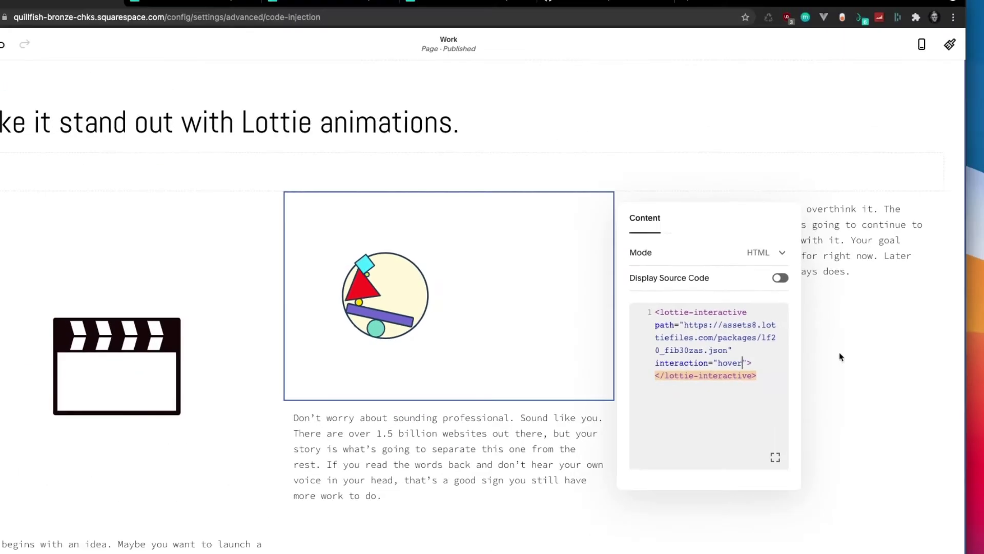
left_click(837, 352)
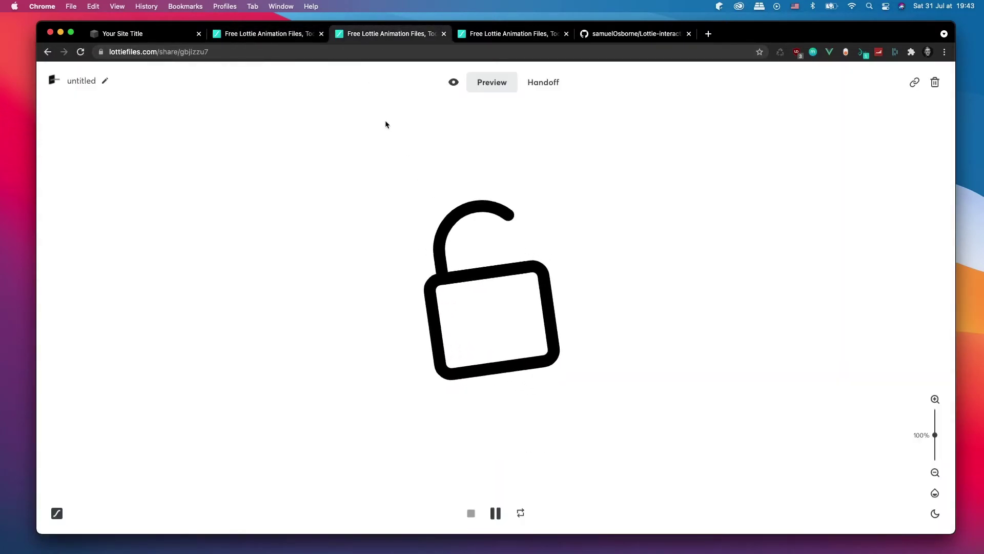
- Preview and scrub the padlock animation, then copy its lf20_gbjizzu7.json asset link
left_click(431, 234)
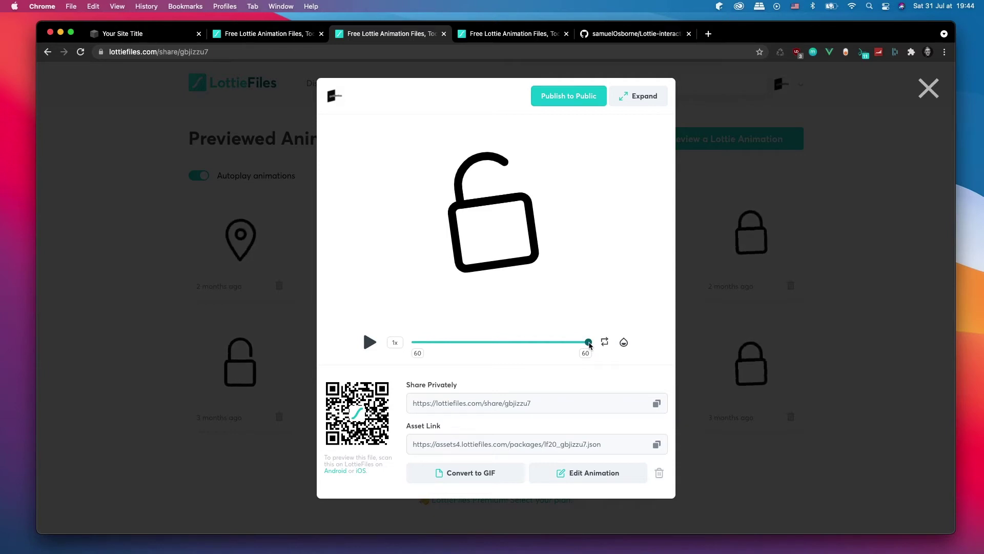
left_click_drag(588, 346, 385, 338)
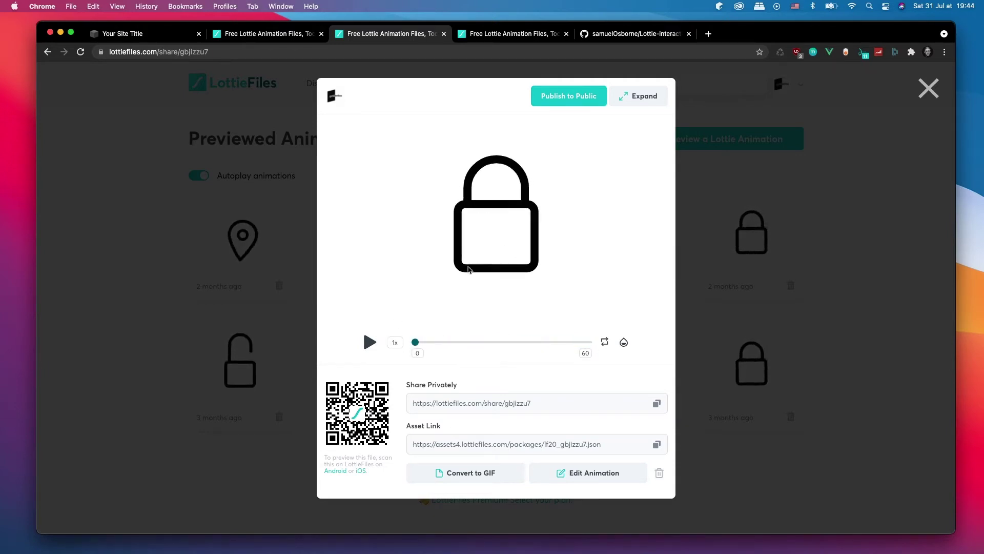
left_click(655, 444)
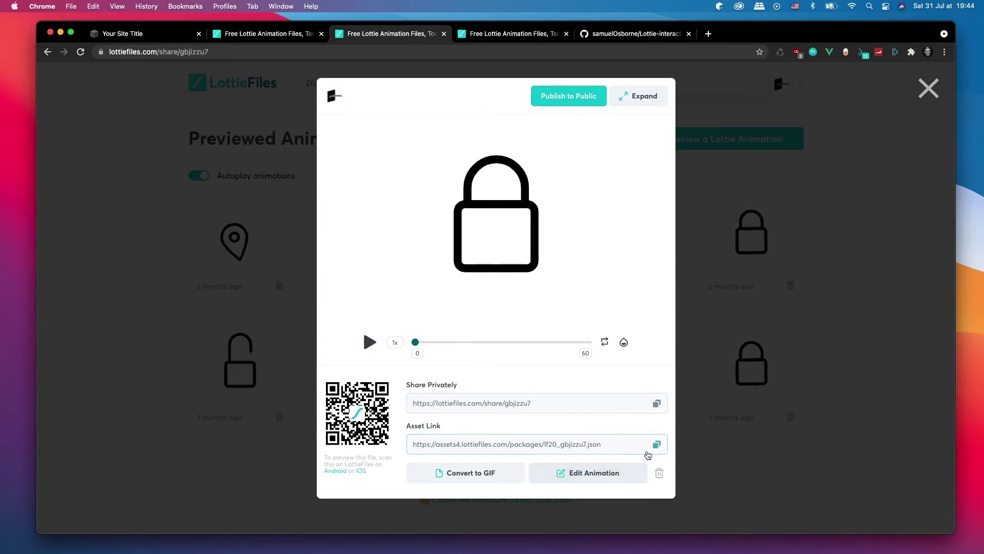
left_click(656, 444)
- Back in the Squarespace editor, insert a Code block below the right-hand paragraph
left_click(160, 43)
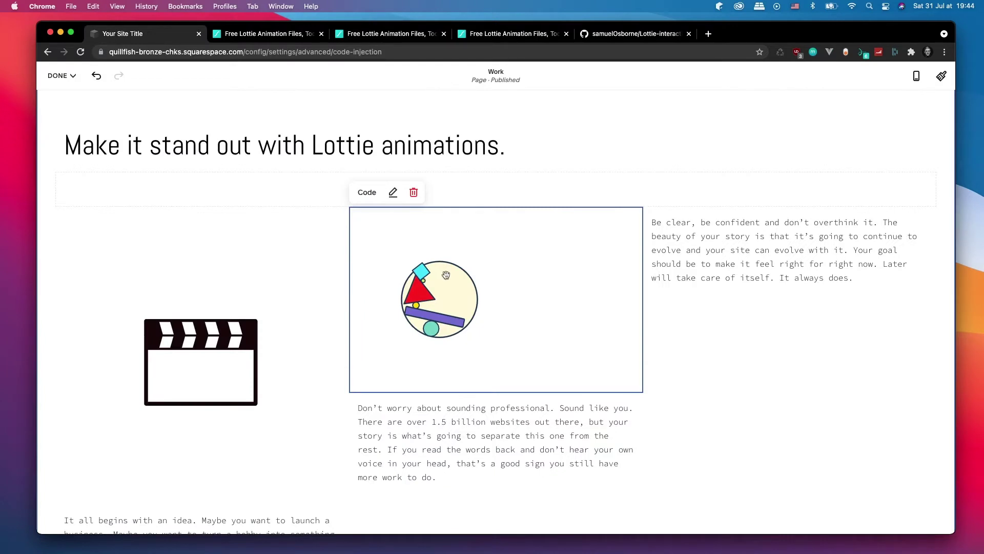
left_click(788, 292)
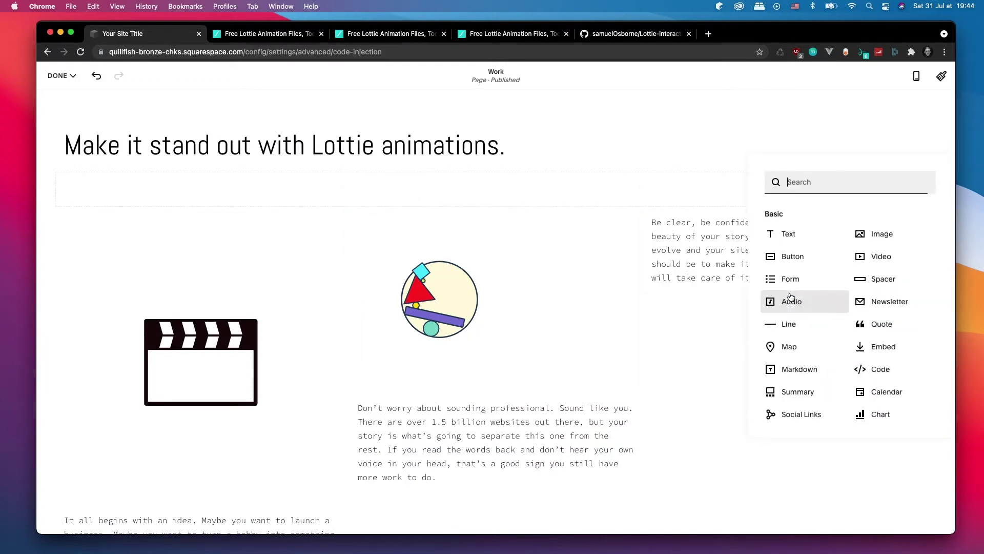
left_click(877, 369)
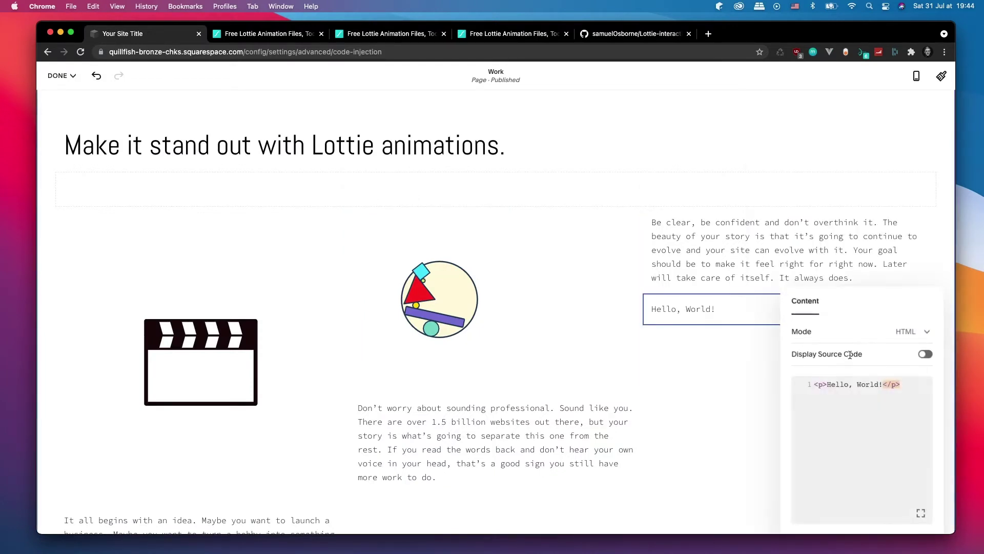
- Replace the placeholder code with a lottie-interactive tag using the padlock path and interaction="morph"
left_click(858, 394)
key("super+a")
type("<lotti")
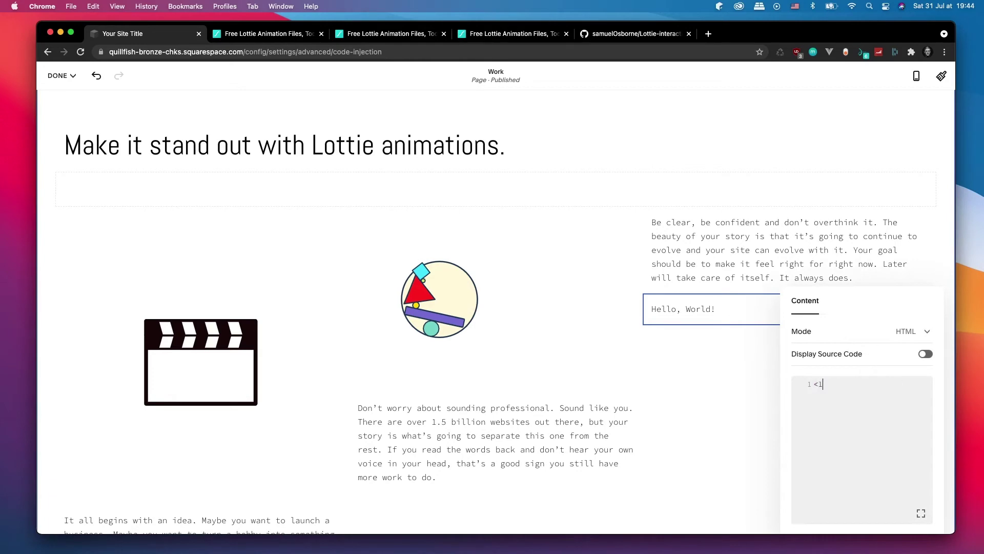
type("e-itne")
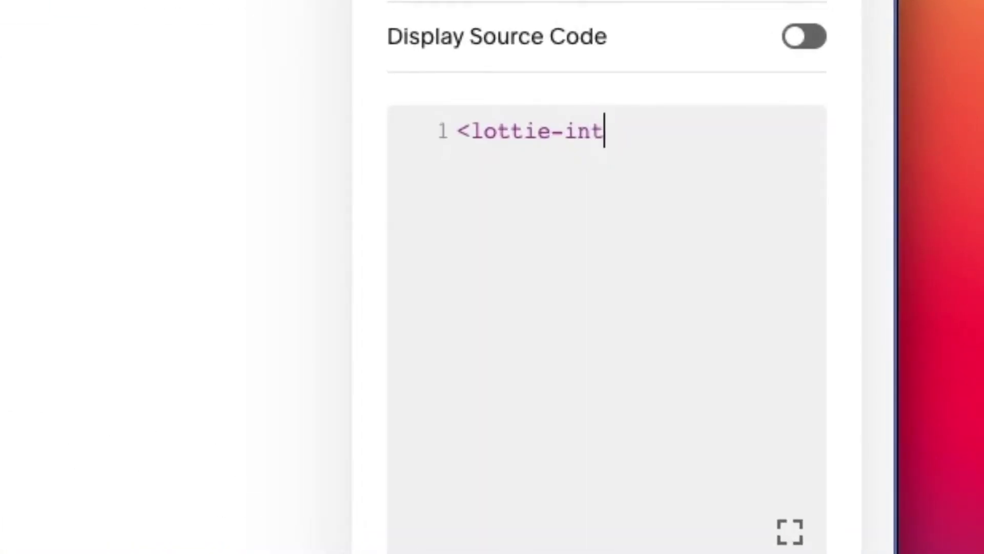
type("ractive></lottie-interactive>")
key("Left")
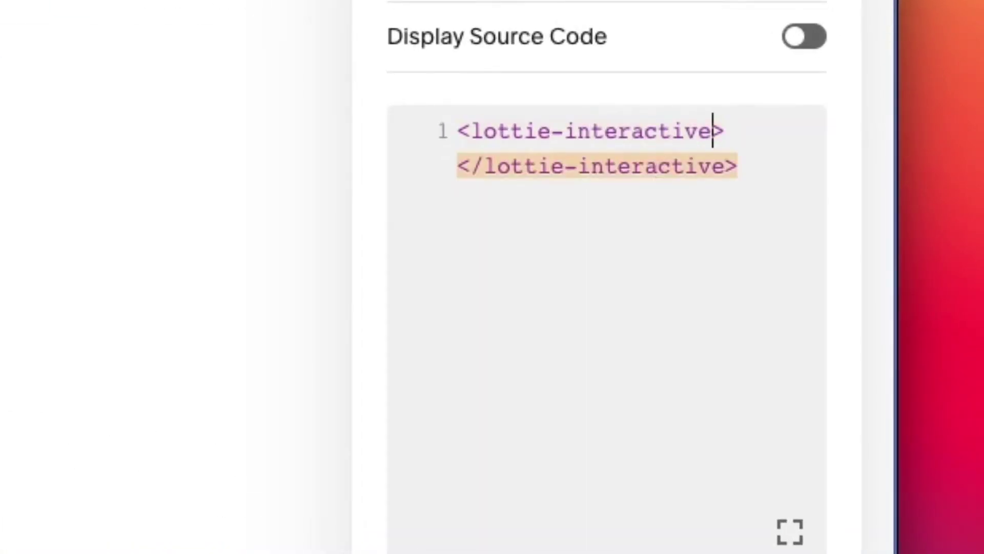
type("path=\"")
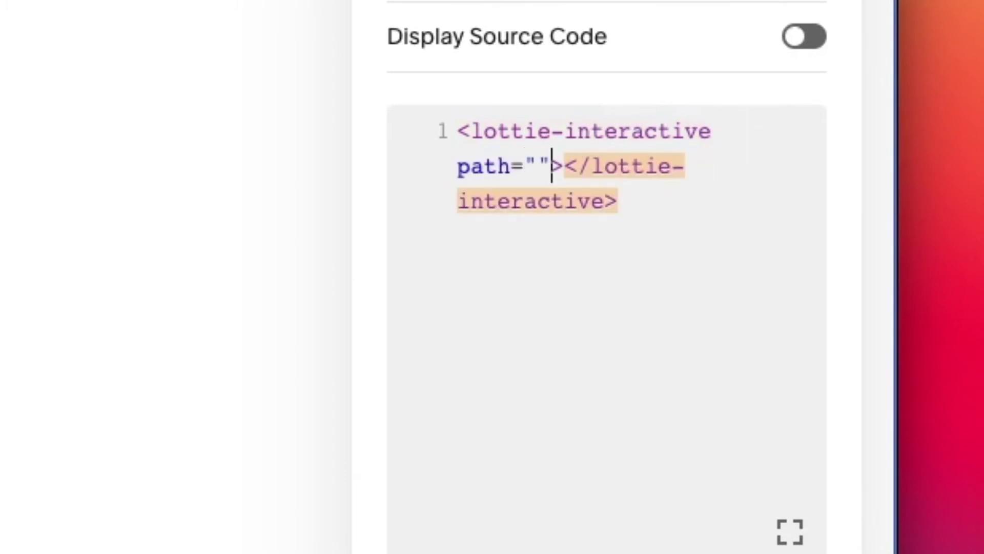
key("super+v")
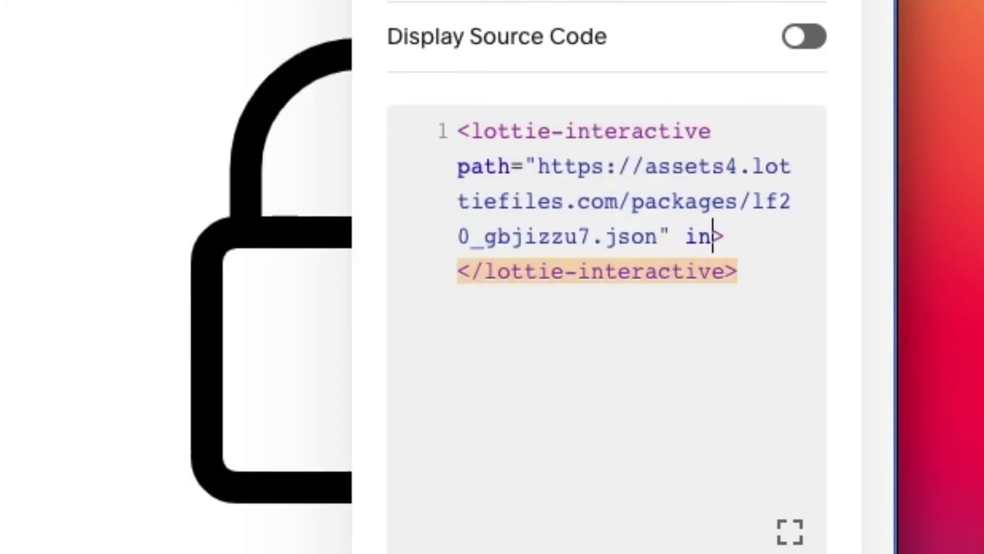
type("interaction-")
key("BackSpace")
type("=\"")
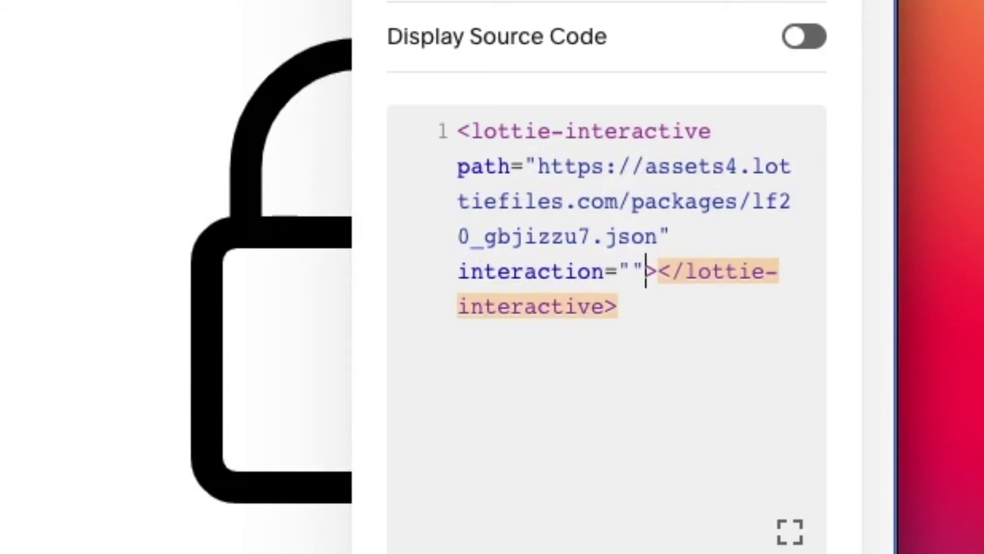
type("morph")
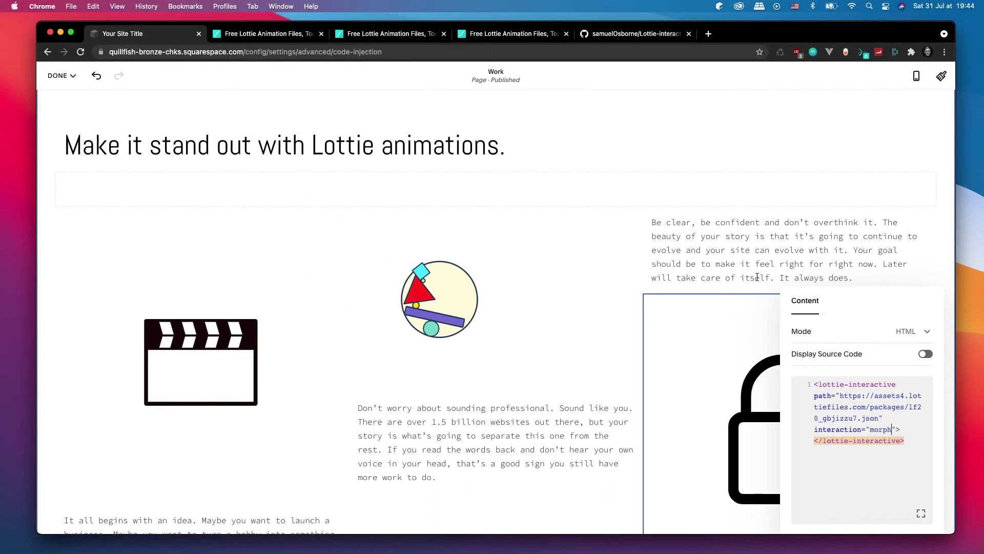
left_click(743, 263)
- Save the Work page changes
left_click(58, 75)
left_click(65, 92)
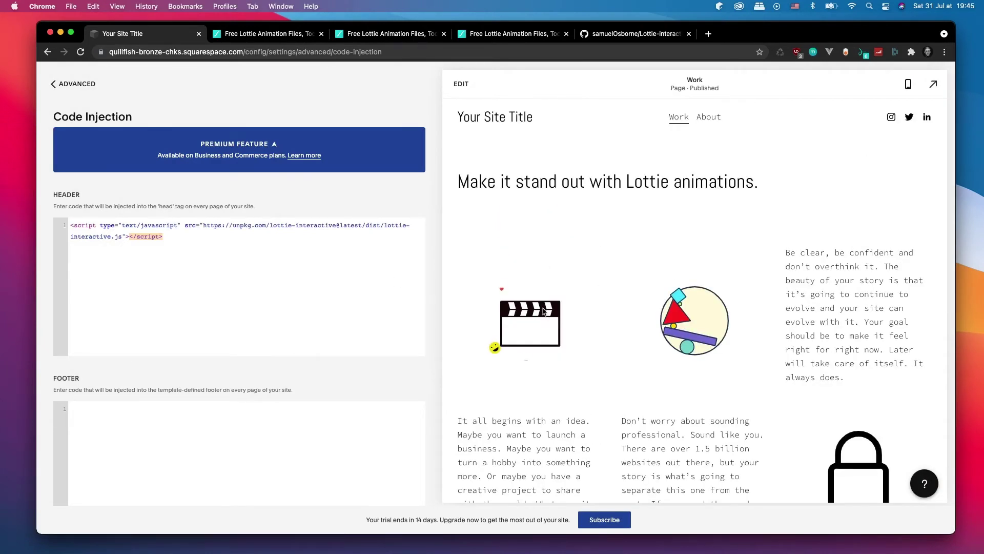
scroll(700, 306, "down", 2)
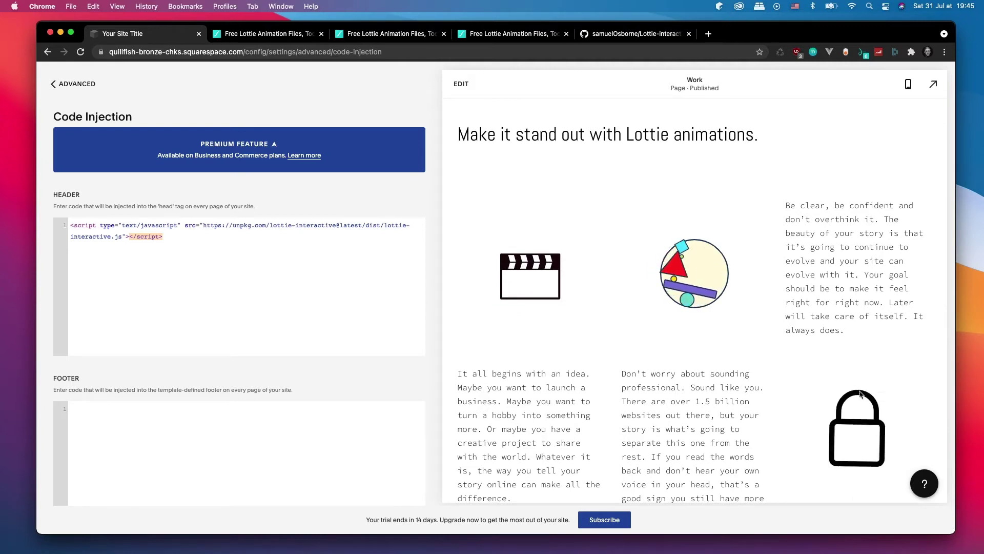
- Reopen the Work page for editing and move the shapes code block below its paragraph
left_click(458, 81)
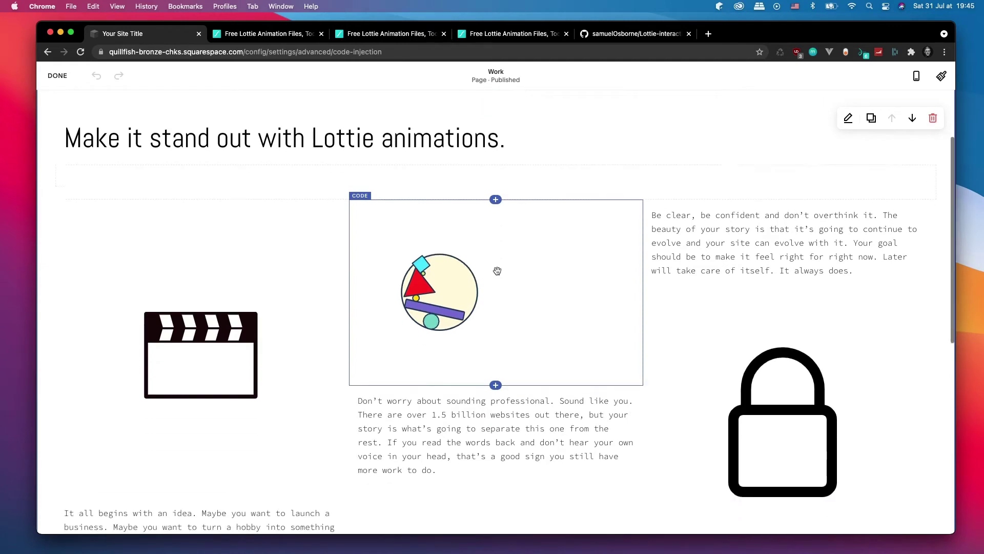
left_click_drag(497, 270, 450, 451)
scroll(494, 234, "down", 1)
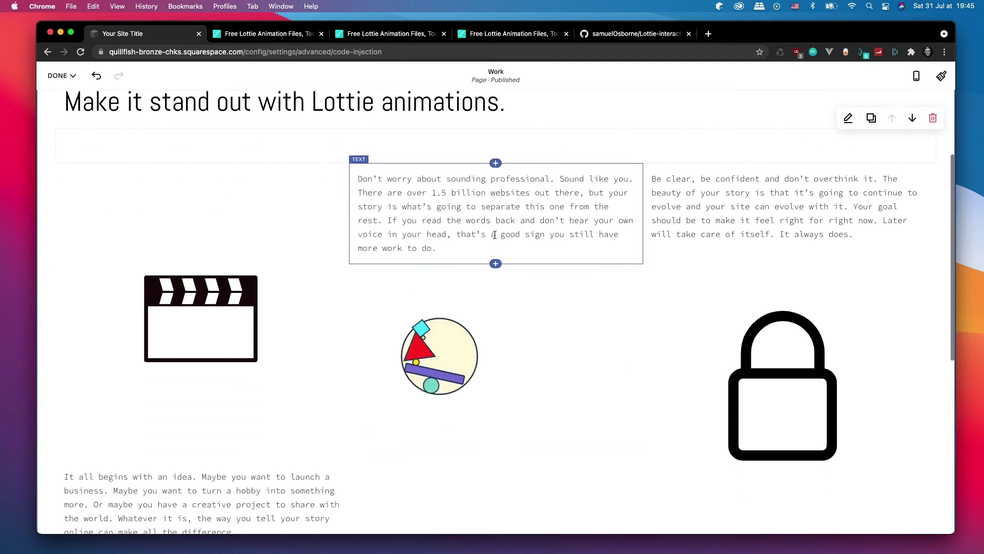
scroll(494, 235, "up", 5)
- Copy the teal Lottie logo animation's asset link from LottieFiles, then return to Squarespace
key("super+4")
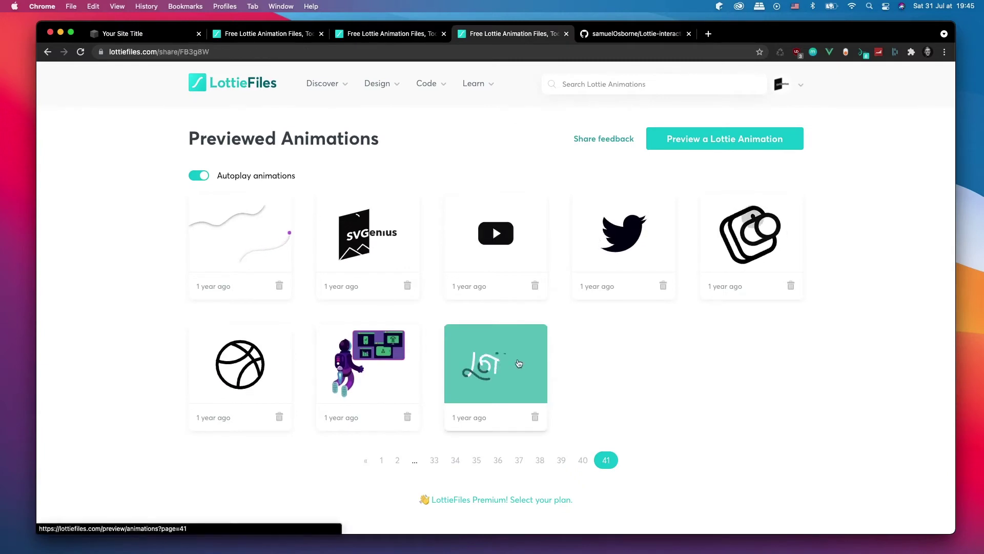
left_click(519, 363)
left_click(657, 444)
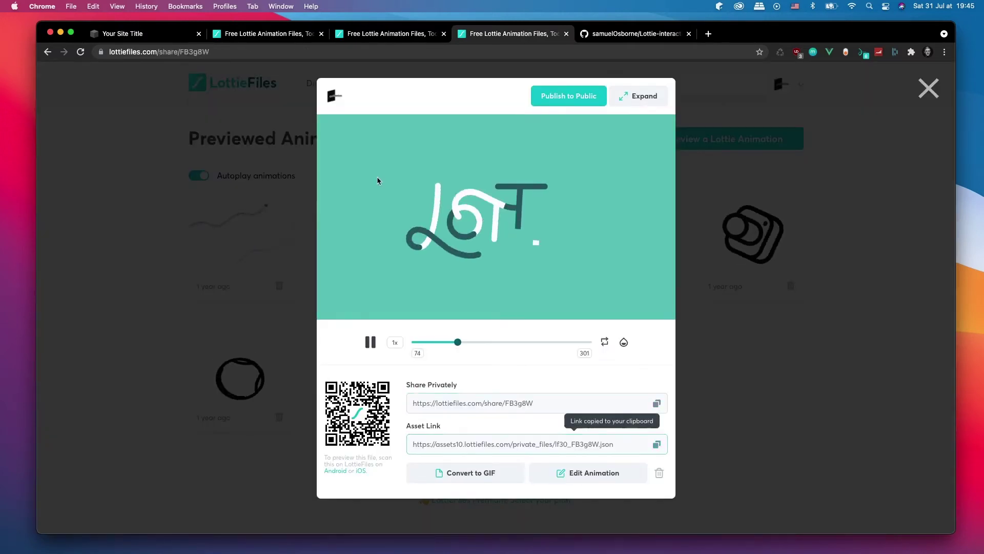
key("super+1")
- Insert a Code block into the green section's text area
scroll(419, 244, "down", 4)
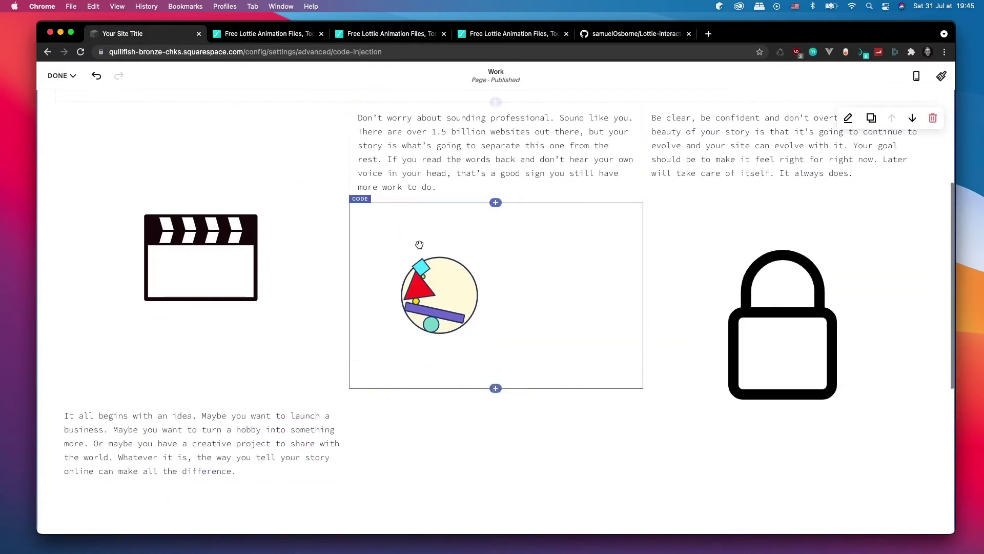
scroll(415, 251, "down", 6)
scroll(559, 374, "up", 6)
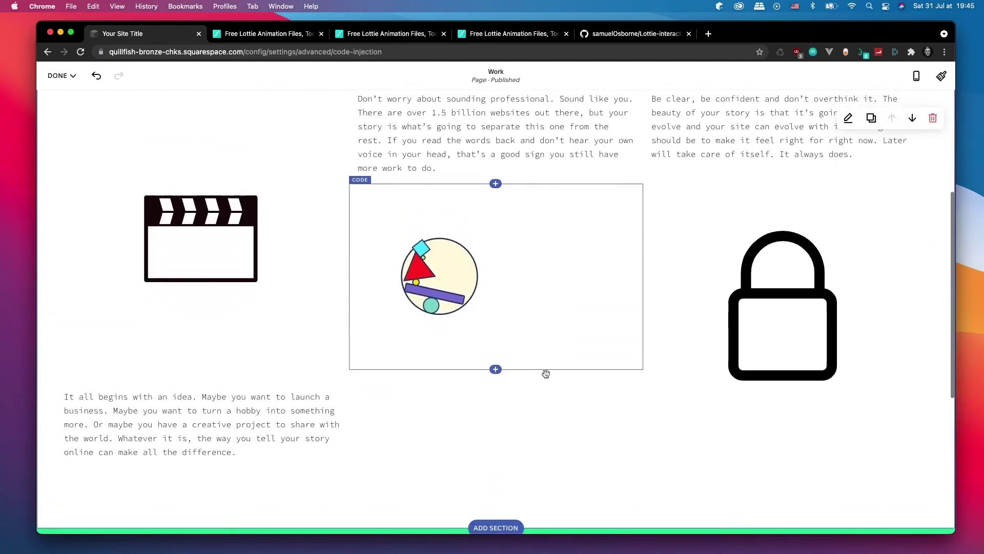
scroll(546, 373, "down", 6)
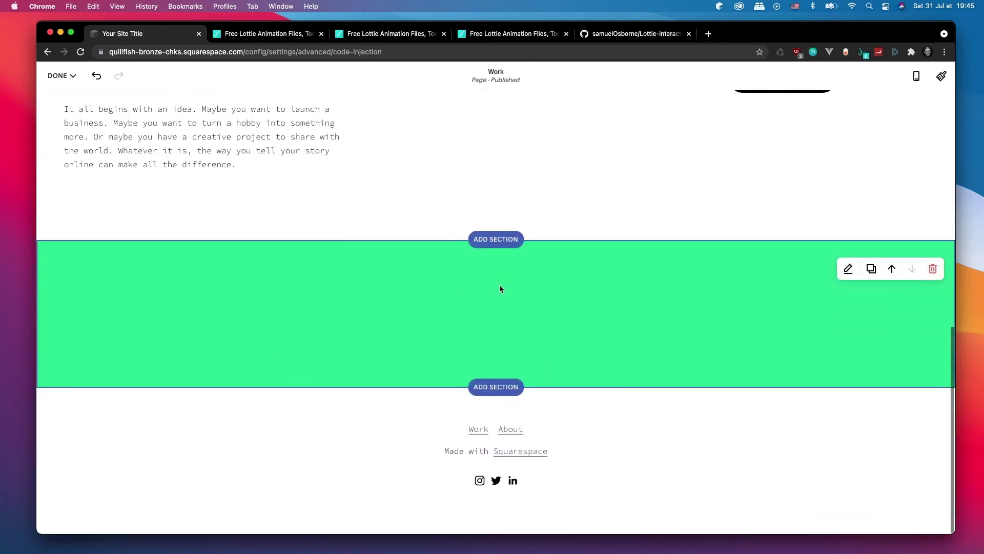
mouse_move(519, 297)
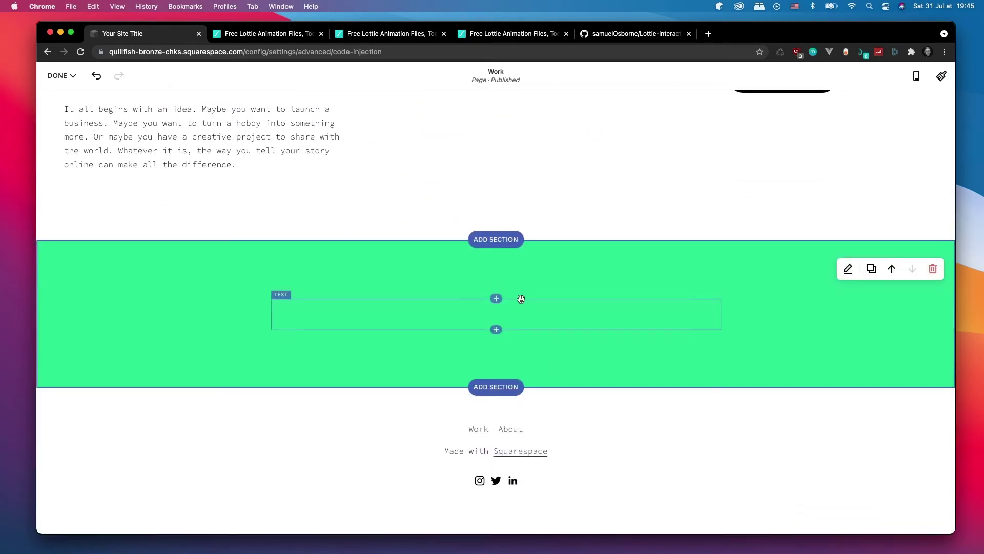
left_click(477, 312)
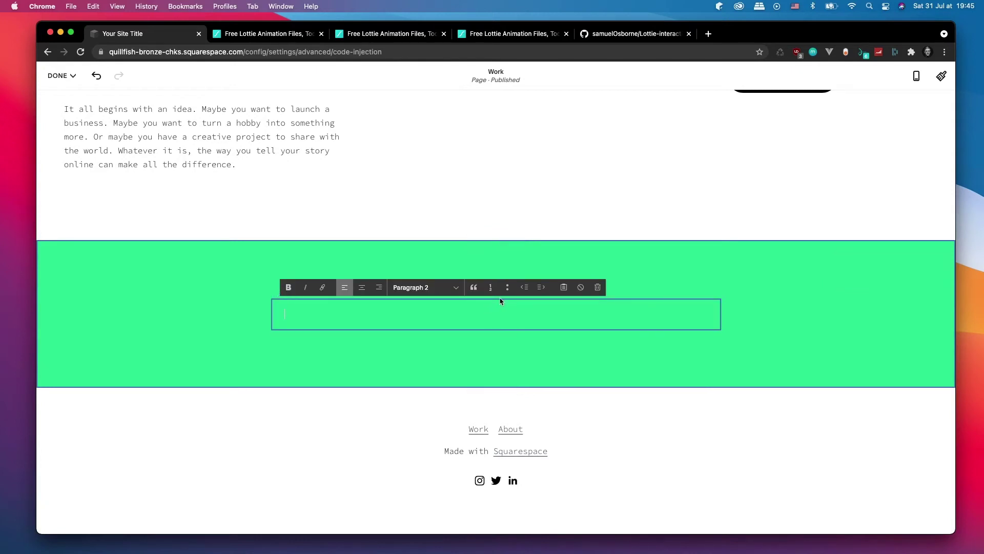
left_click(370, 277)
mouse_move(496, 300)
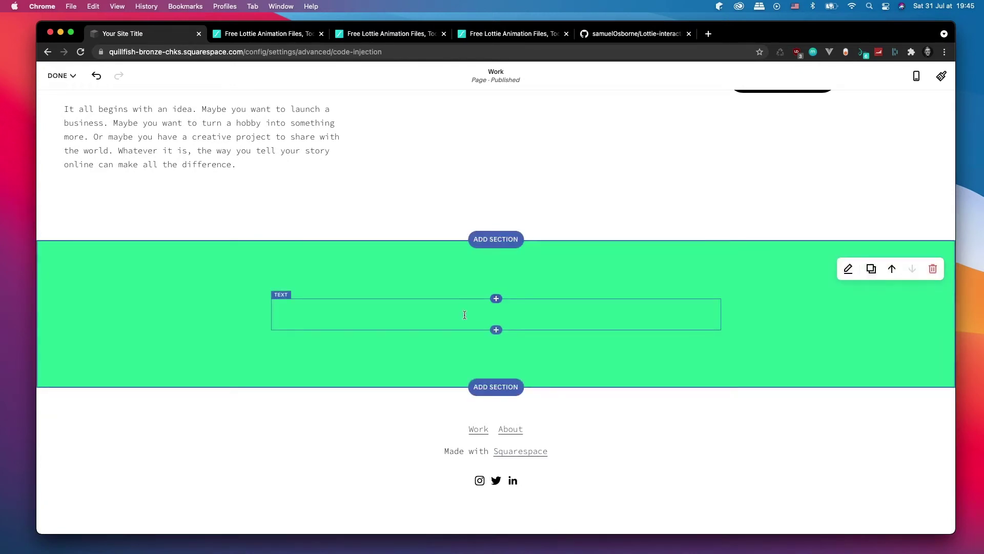
left_click(465, 315)
left_click(510, 264)
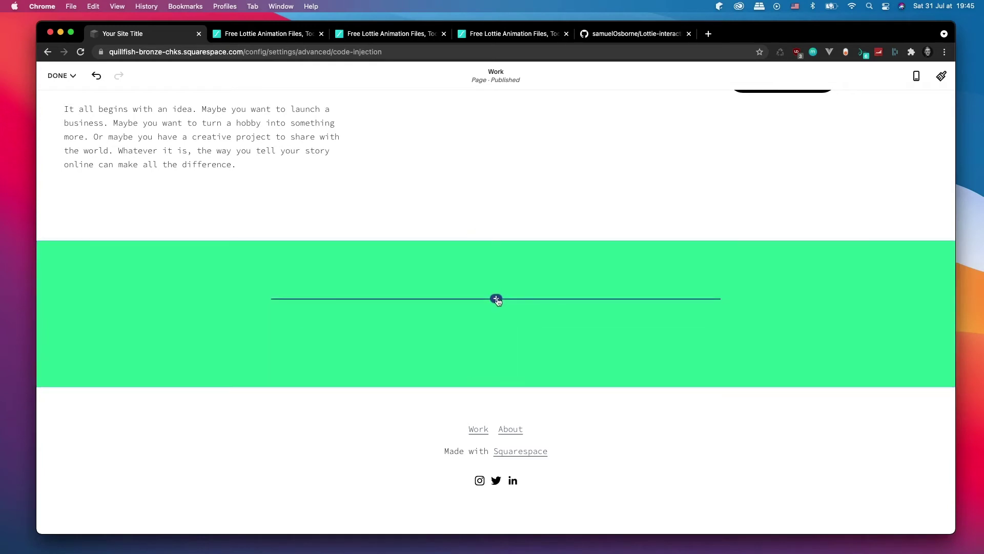
left_click(495, 299)
left_click(850, 374)
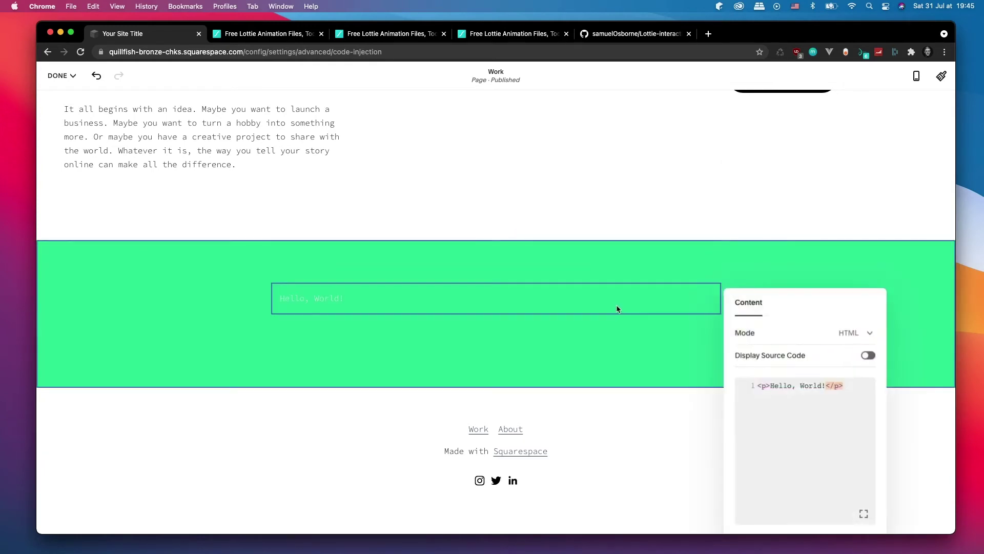
- Write a lottie-interactive tag with the pasted lf30_FB3g8W.json path and interaction="play-on-show"
type("<lottie-")
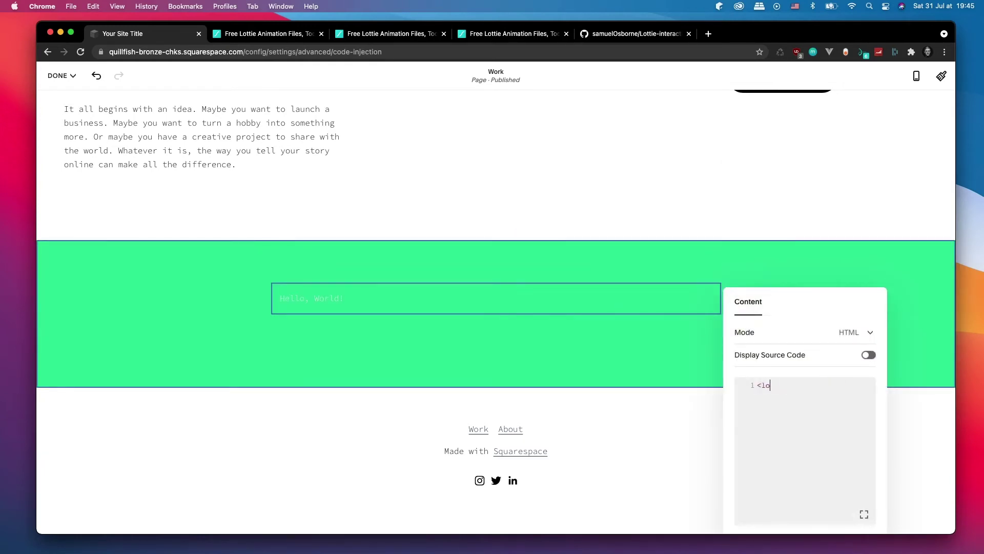
type("interactive")
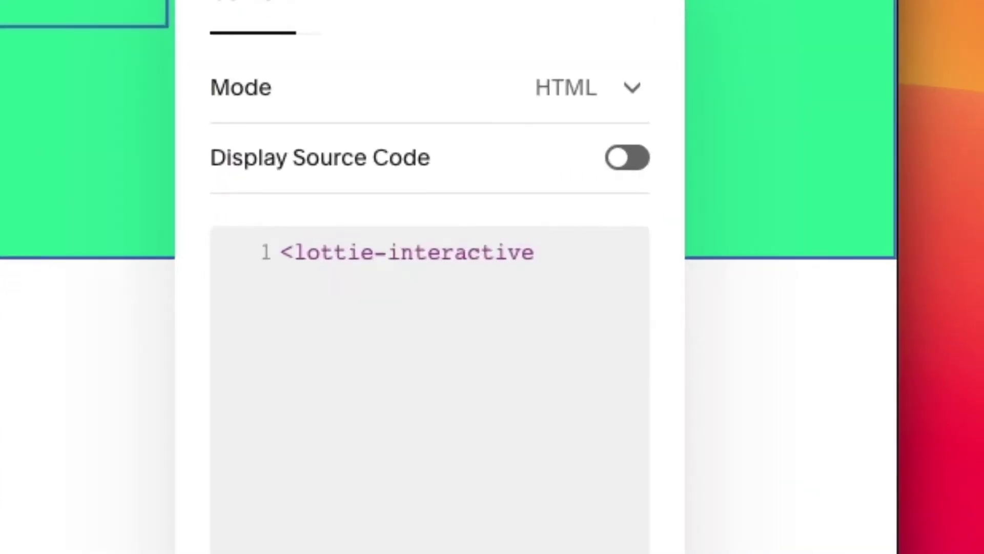
type("></lottie-interactive>")
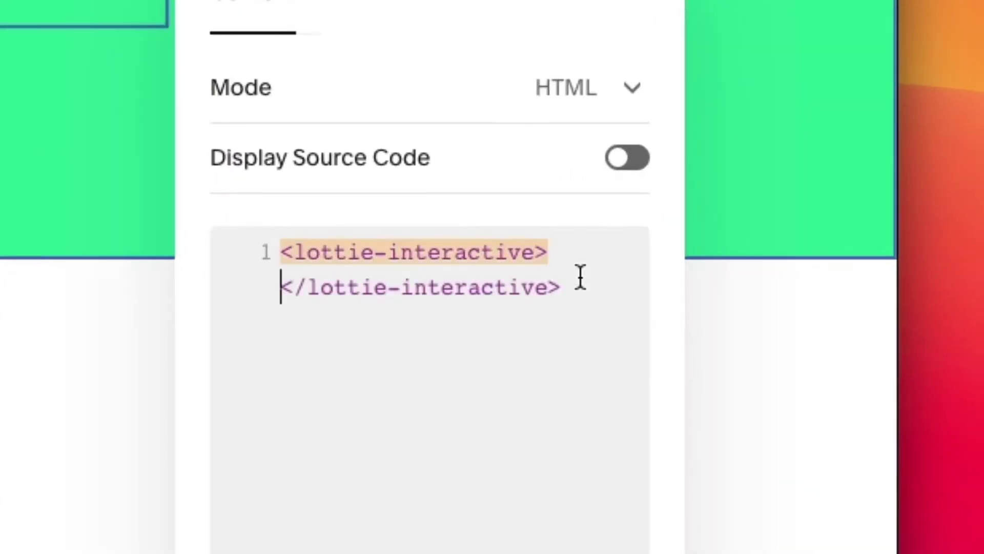
key("Left")
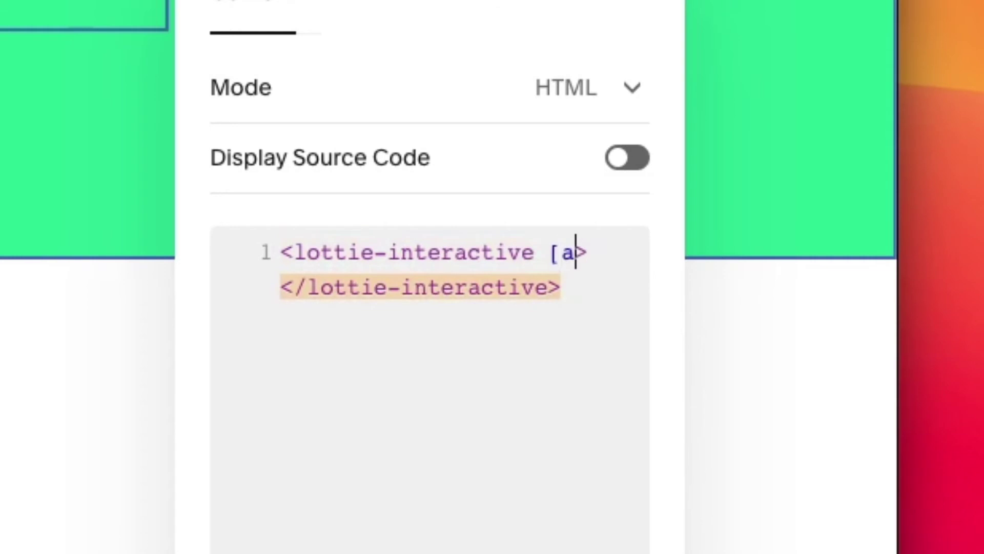
type("path=")
key("BackSpace")
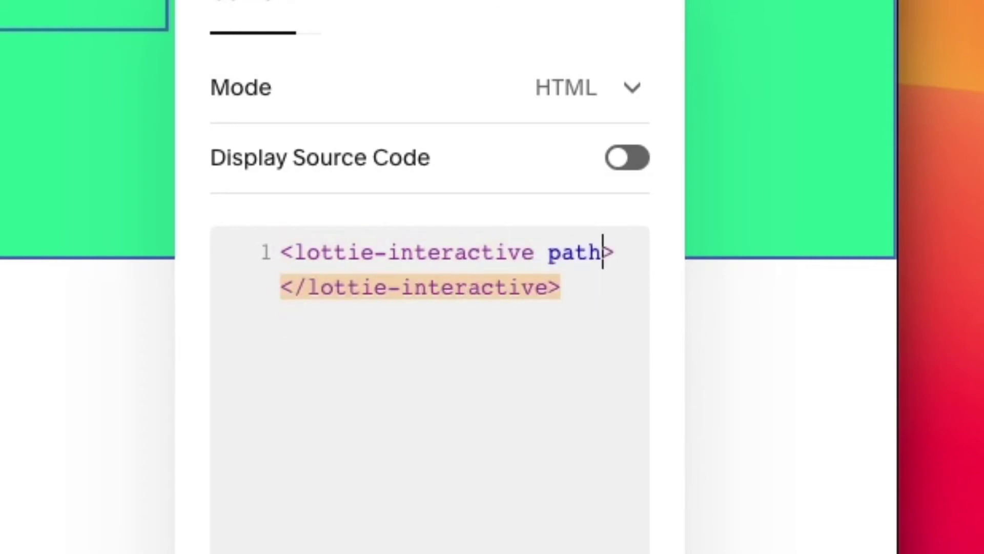
type("=\"")
key("super+v")
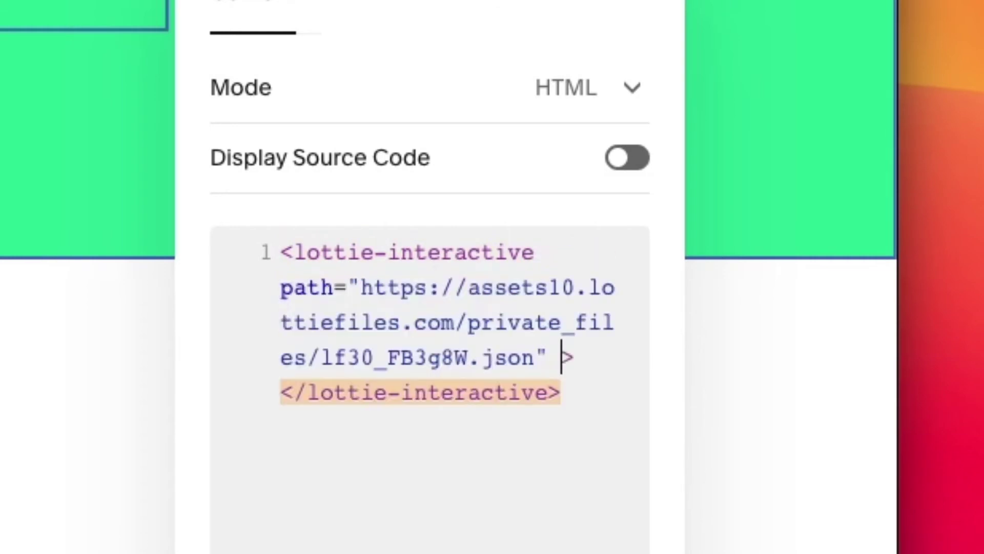
type("interaction=play")
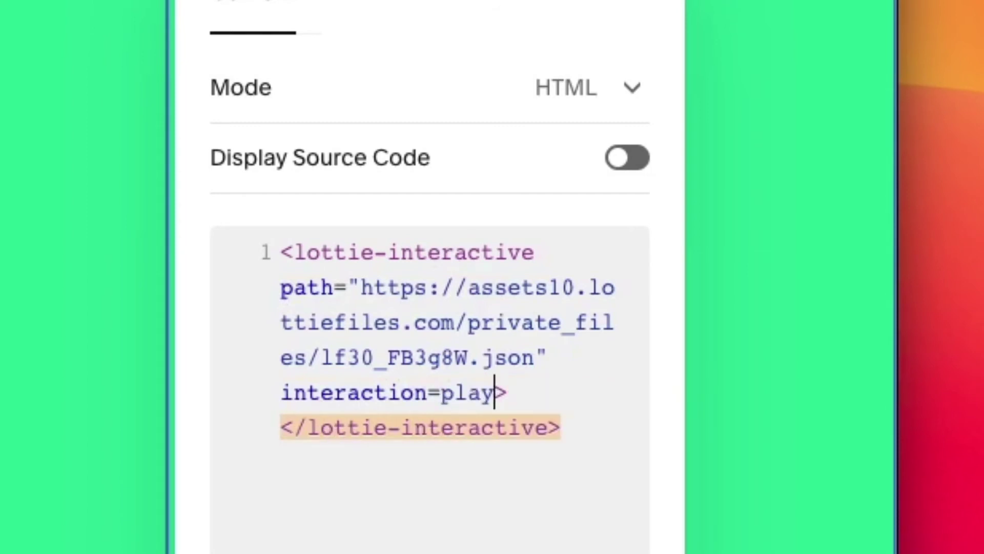
key("BackSpace")
key("BackSpace")
key("BackSpace")
key("BackSpace")
type("\"")
type("play-")
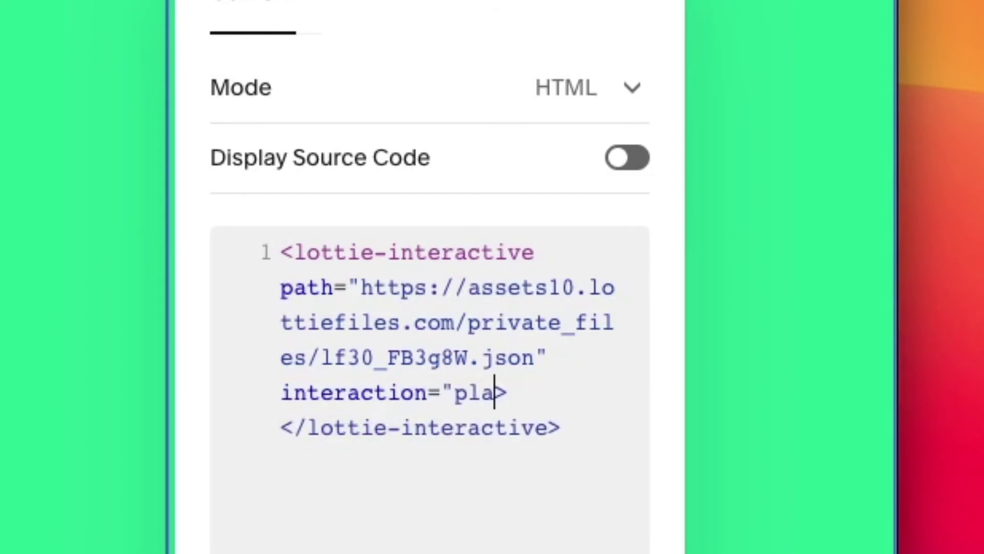
type("on-")
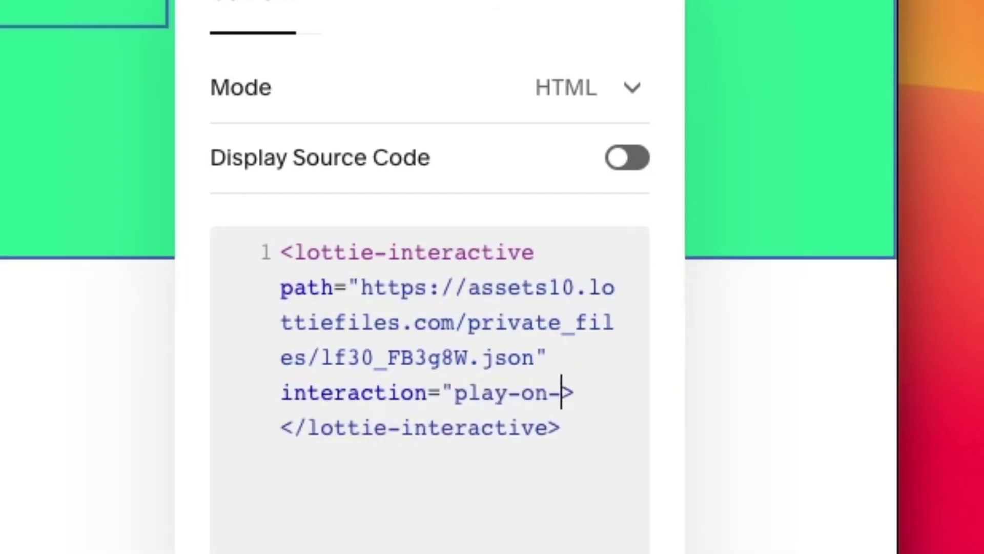
type("show\"")
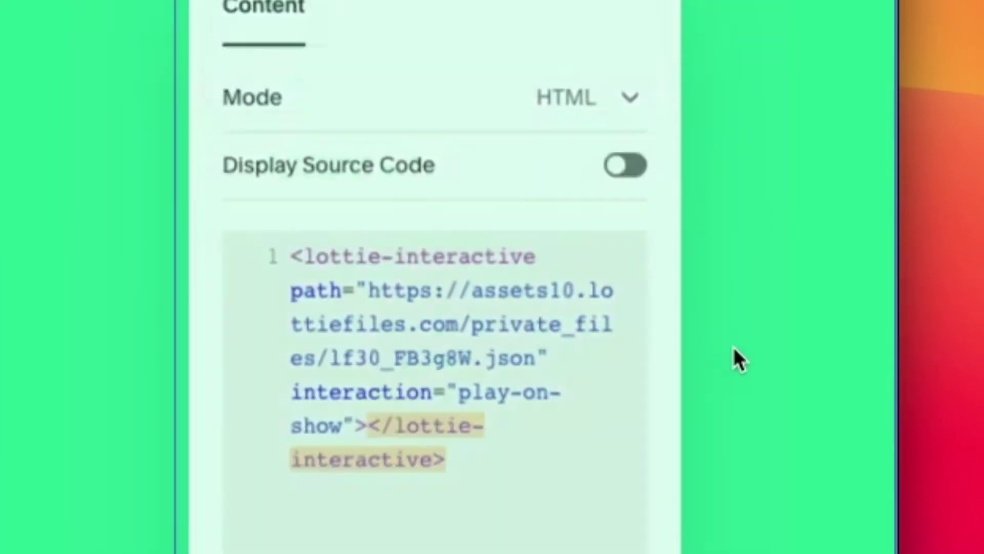
- Close the code editor and select the green section's block rendering the Lottie logo
left_click(730, 348)
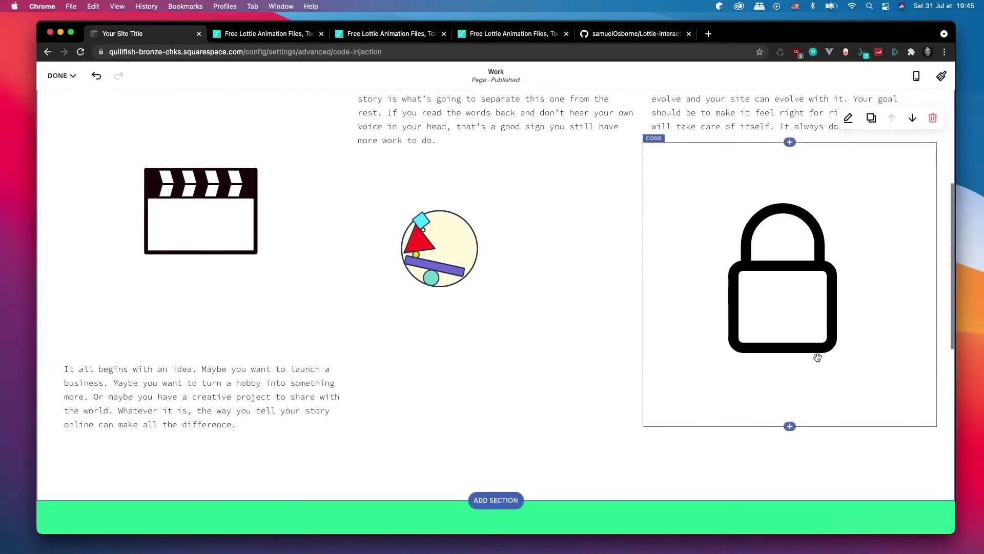
scroll(817, 357, "down", 8)
scroll(816, 357, "up", 4)
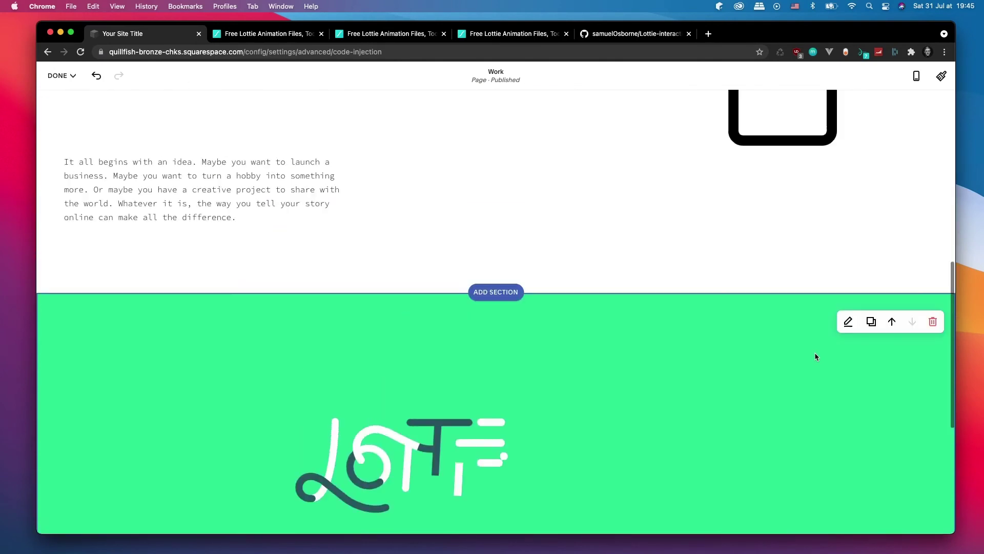
scroll(815, 354, "up", 7)
scroll(815, 354, "down", 10)
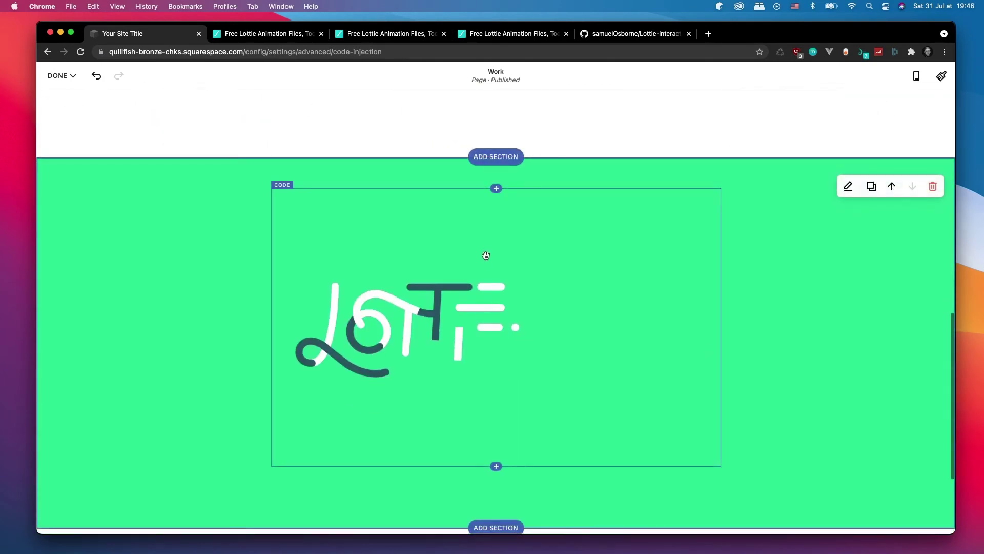
left_click(498, 194)
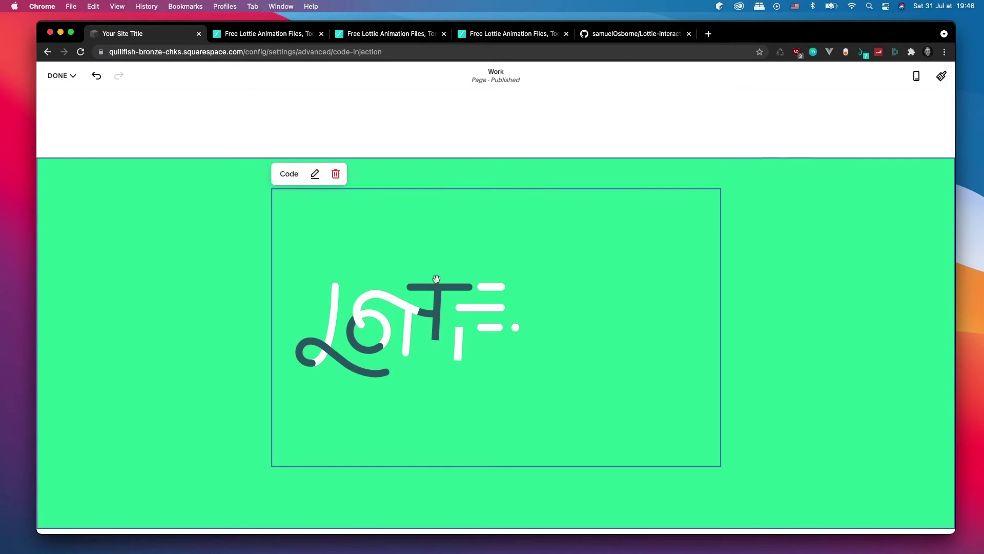
left_click(500, 183)
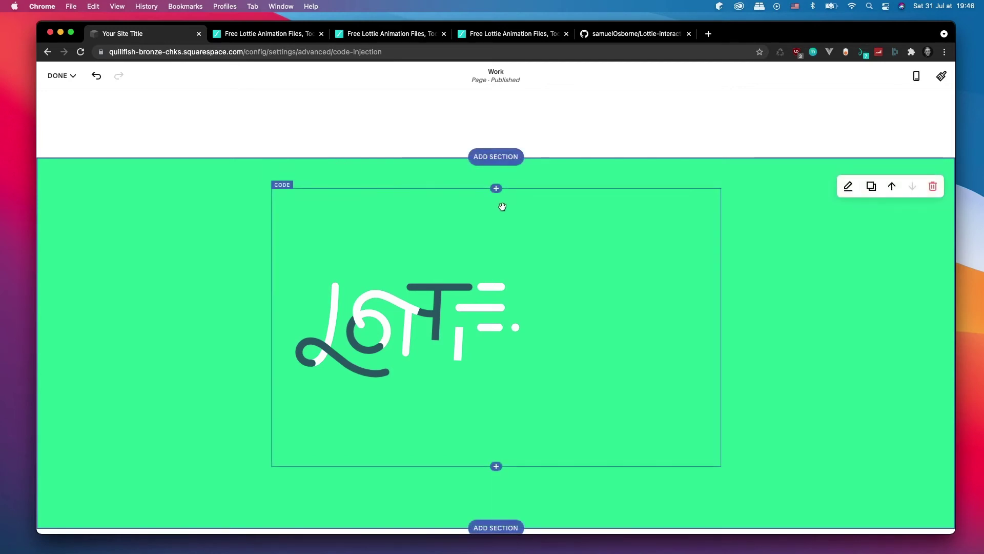
left_click(502, 205)
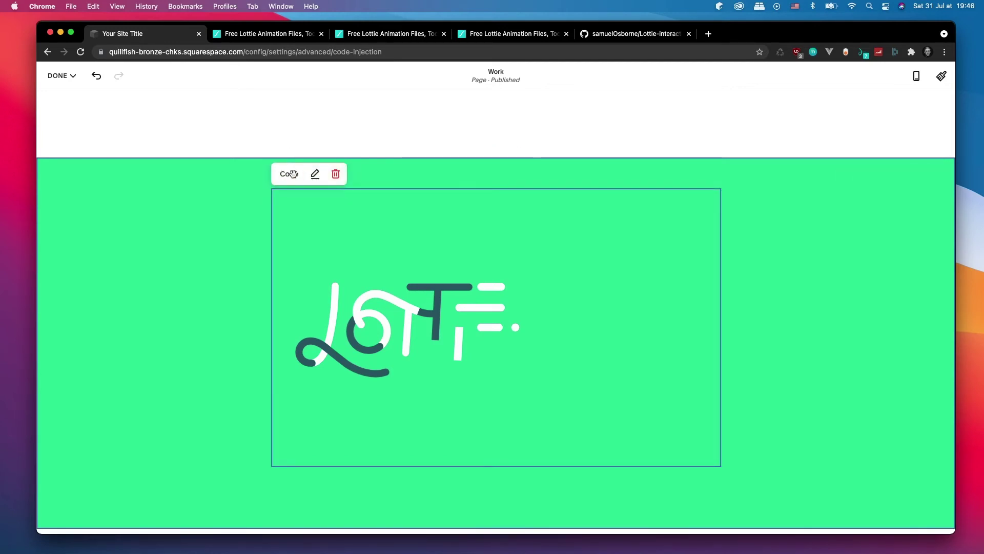
- Wrap the lottie-interactive tag inside a new div element in the Lottie logo code block
left_click(315, 174)
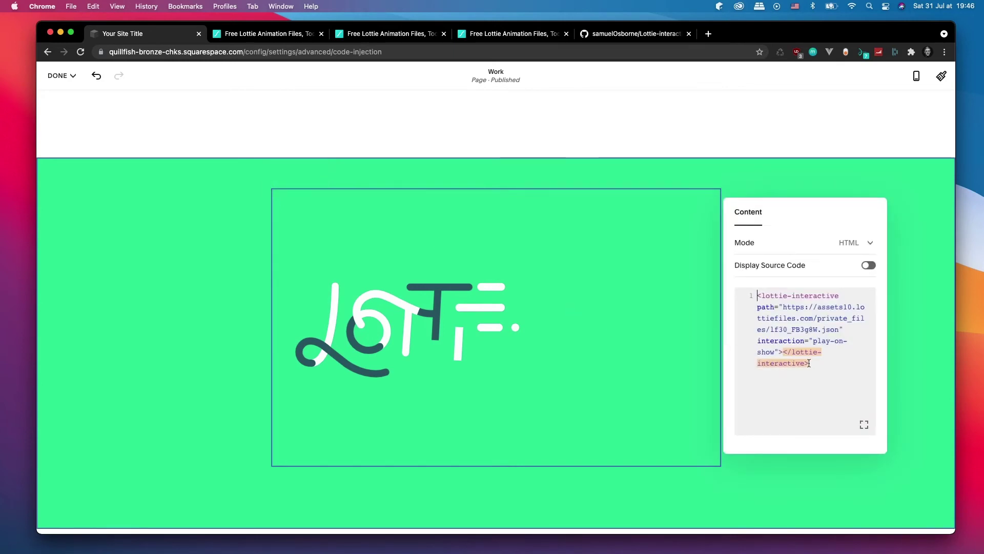
left_click(784, 352)
key("Return")
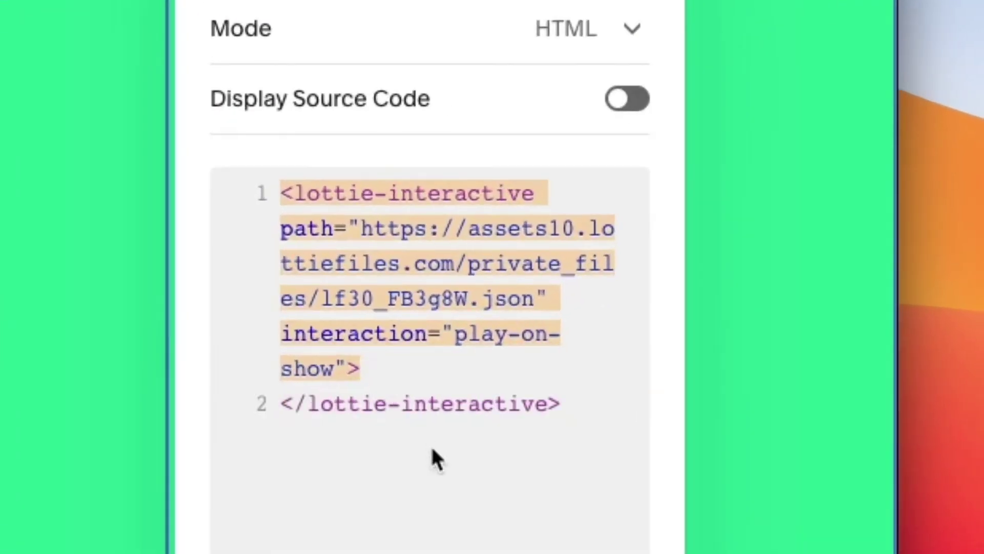
left_click(274, 193)
key("Return")
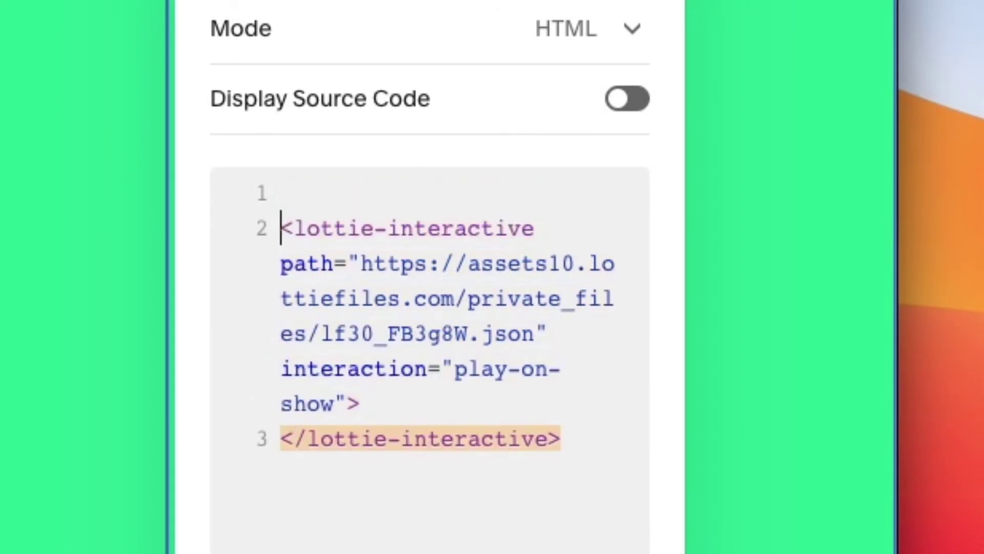
key("Up")
type("<div>")
key("Return")
key("Down")
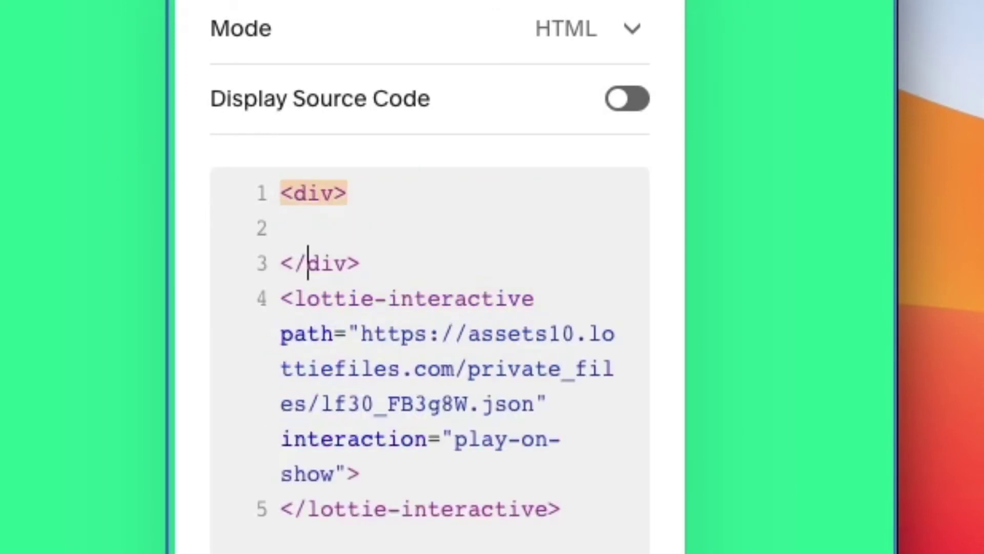
key("Down")
key("shift+Down")
key("shift+Down")
key("shift+Down")
key("shift+Down")
key("shift+Down")
key("shift+Down")
key("shift+Down")
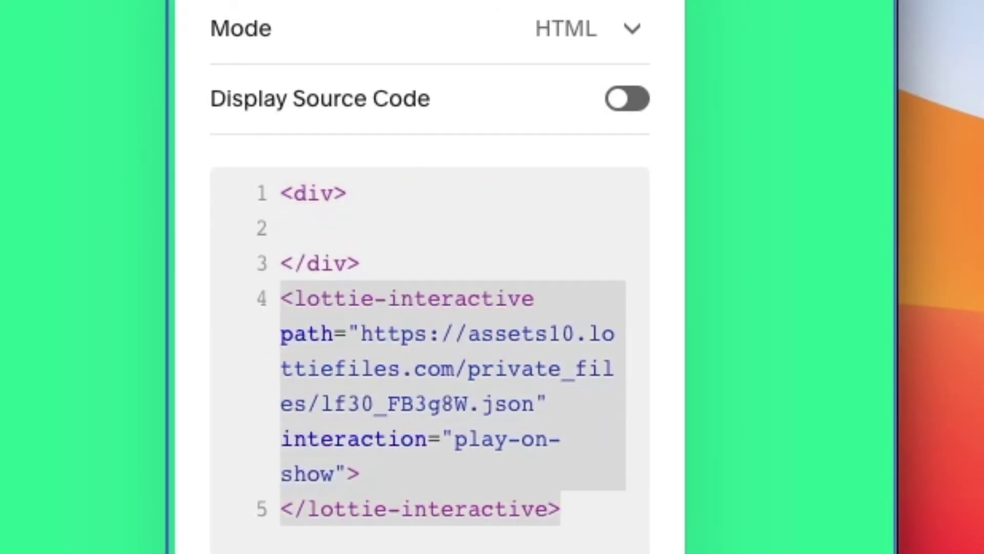
key("ctrl+x")
key("Up")
key("Up")
key("ctrl+v")
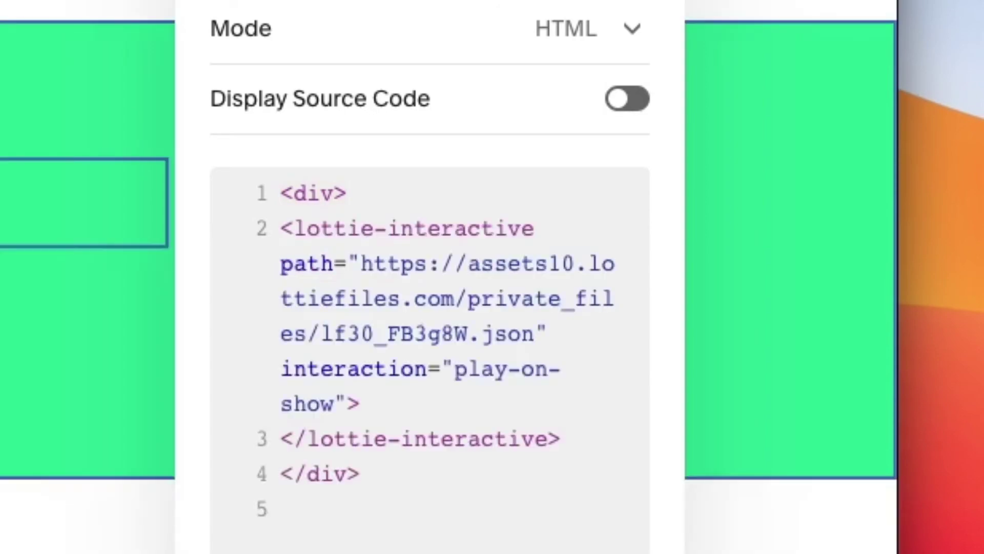
key("Up")
key("Up")
key("Up")
key("Up")
key("Up")
key("Up")
key("Up")
- Give the div a style of margin:auto; text-align:center
key("Left")
type("st")
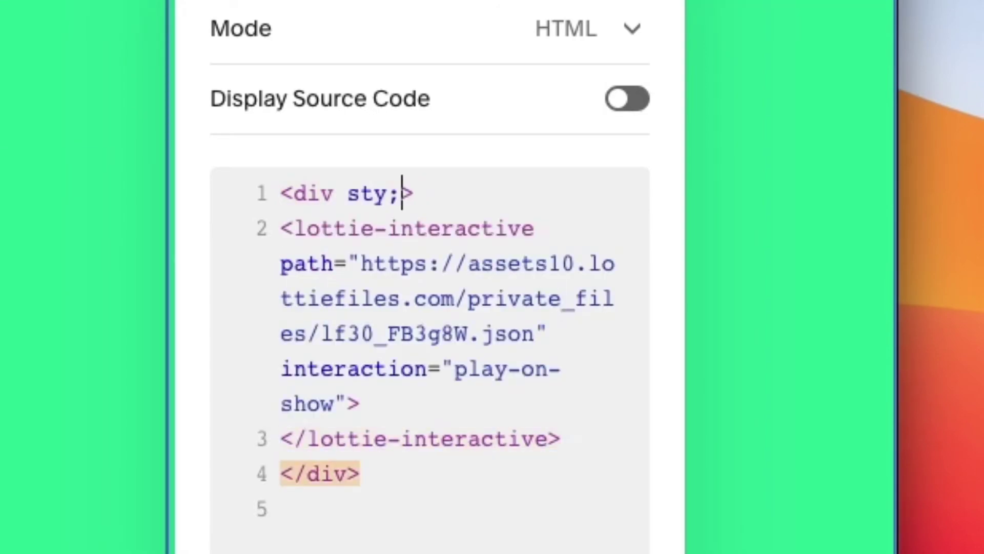
type("yle=\"")
key("BackSpace")
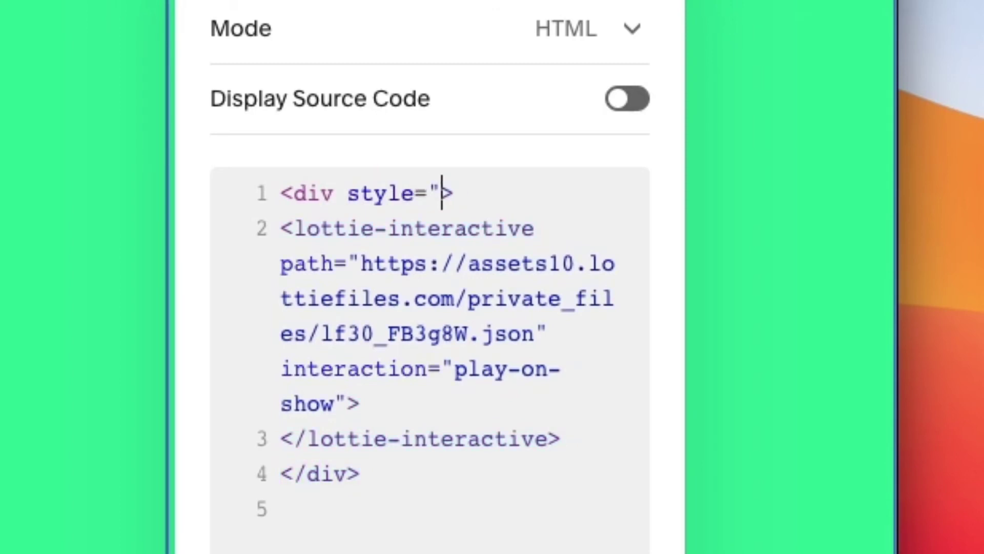
key("Right")
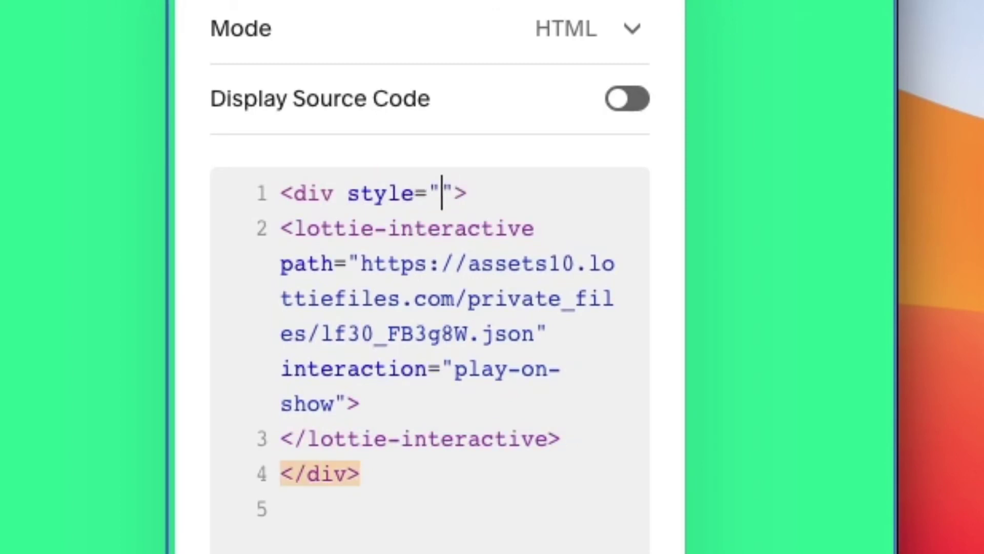
type("margin:auto")
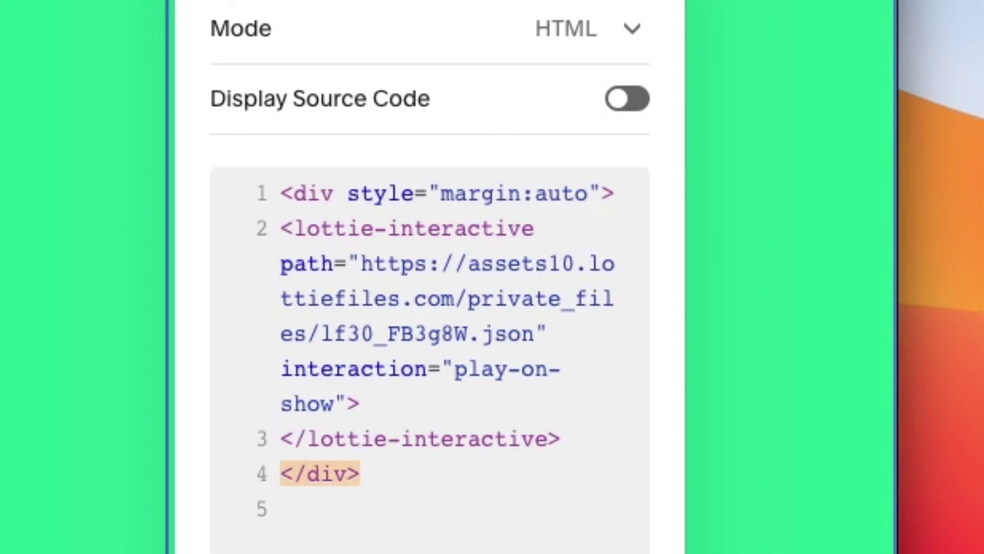
type("; text-align:center")
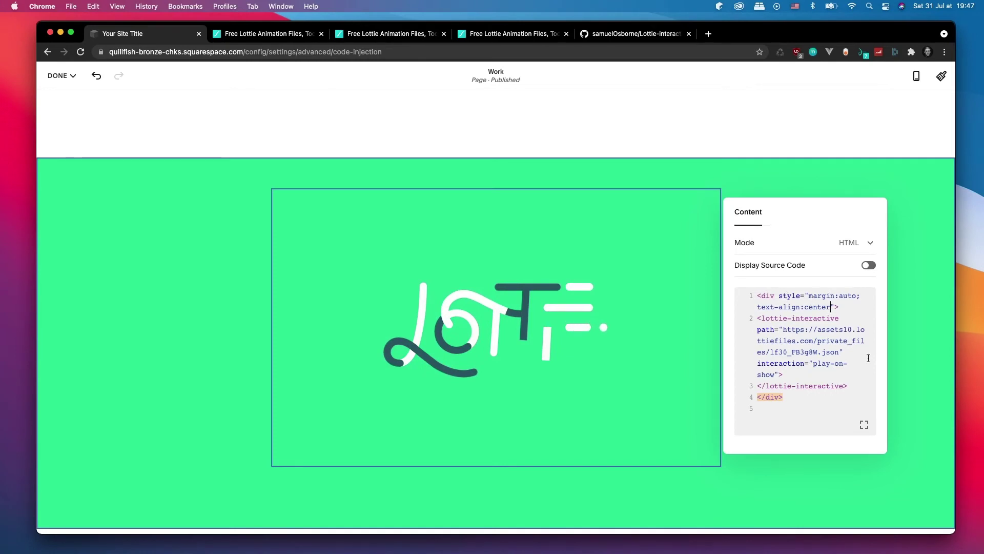
- Close the logo's code block, save the Work page, and return to Advanced settings
left_click(894, 336)
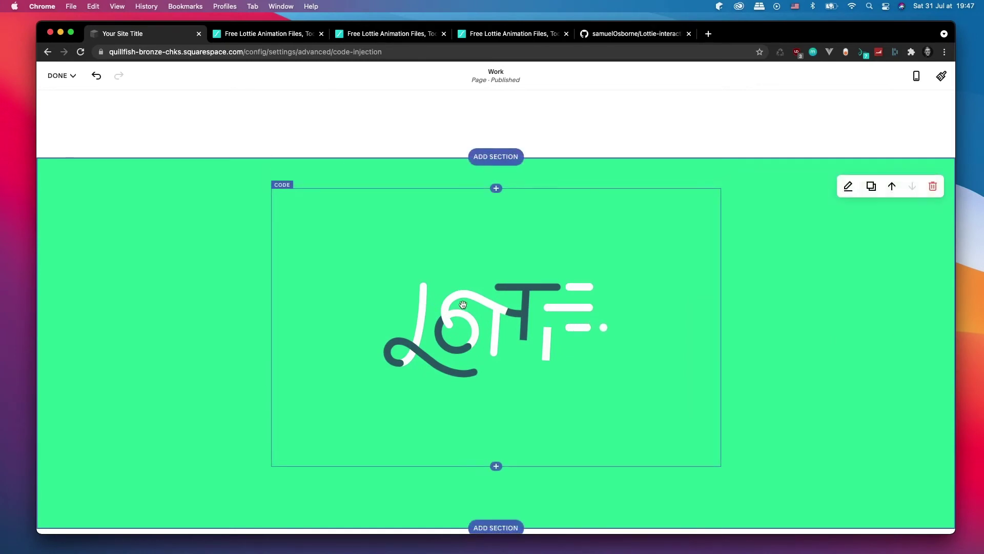
left_click(51, 75)
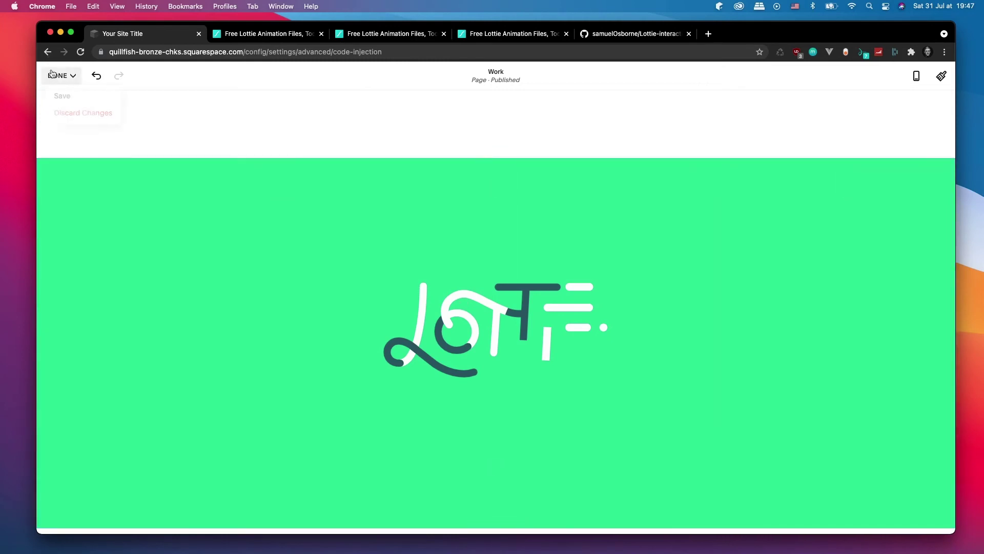
left_click(63, 96)
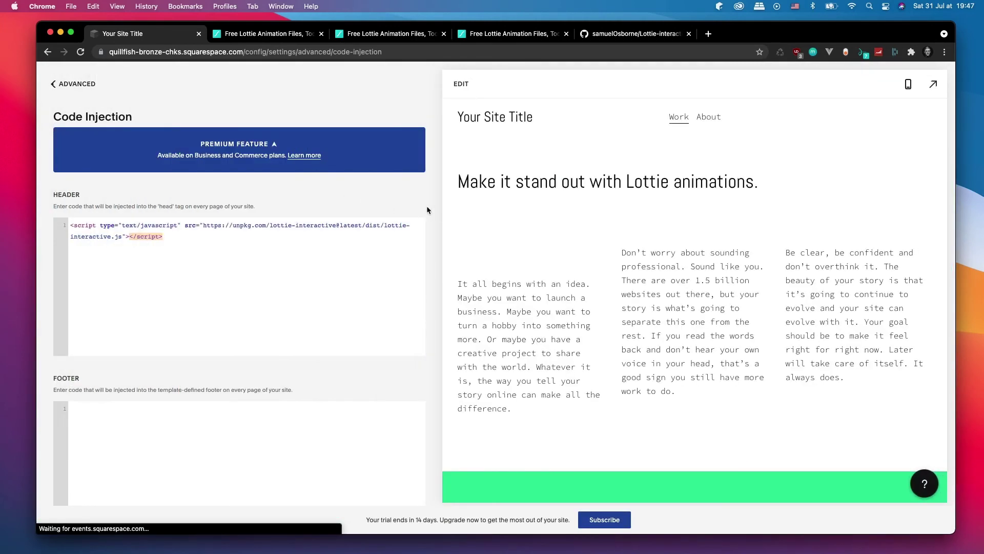
key("Escape")
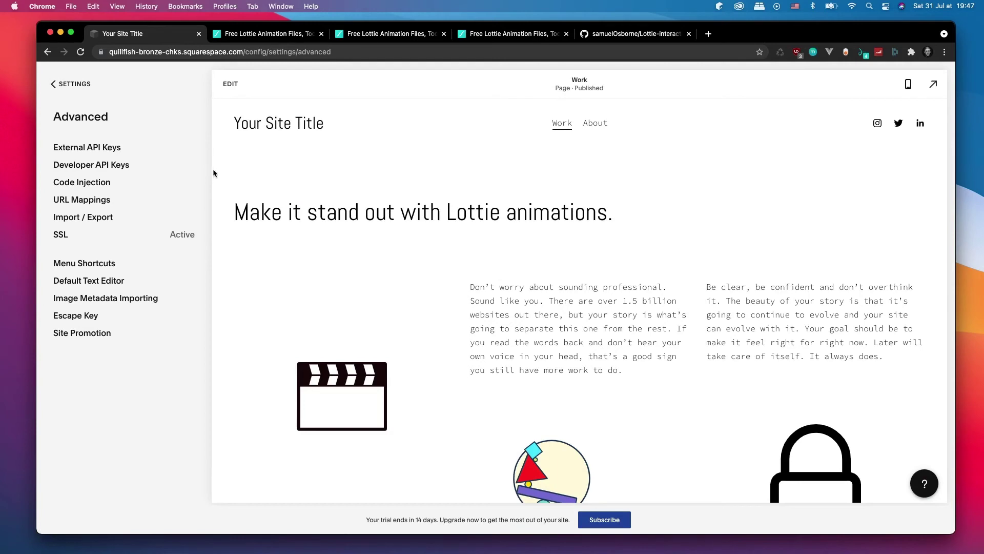
- Return to the main Settings list and scroll the Work page preview down to its footer
left_click(75, 84)
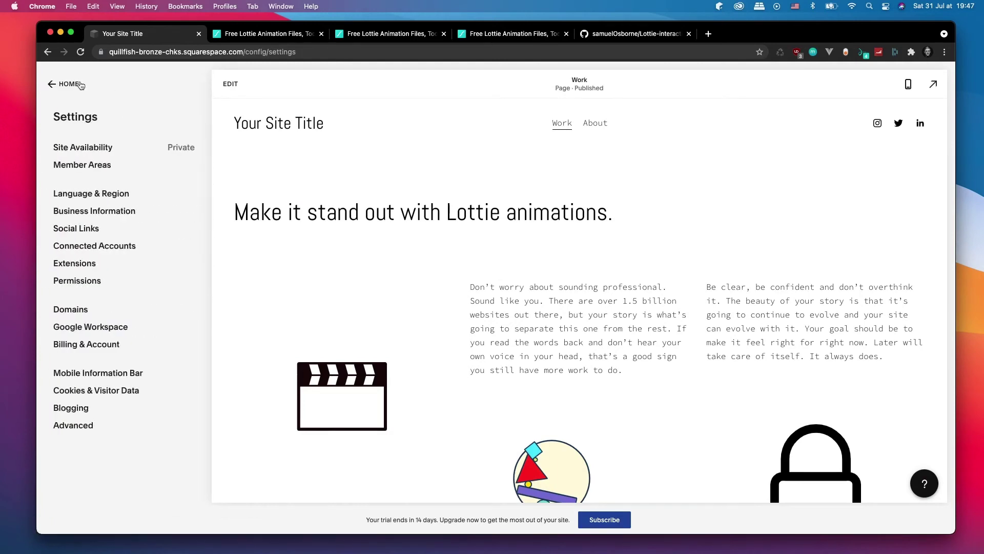
scroll(395, 287, "down", 3)
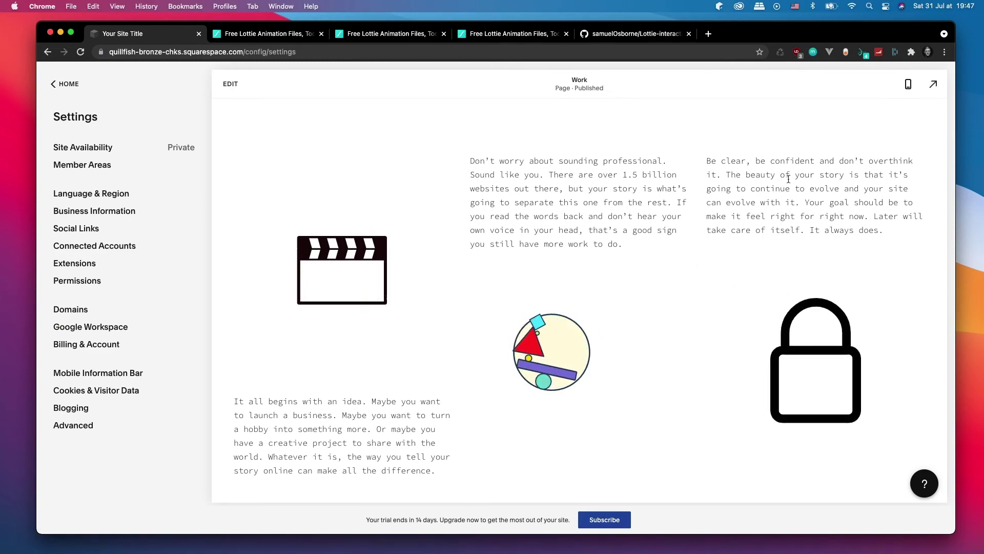
scroll(788, 180, "down", 8)
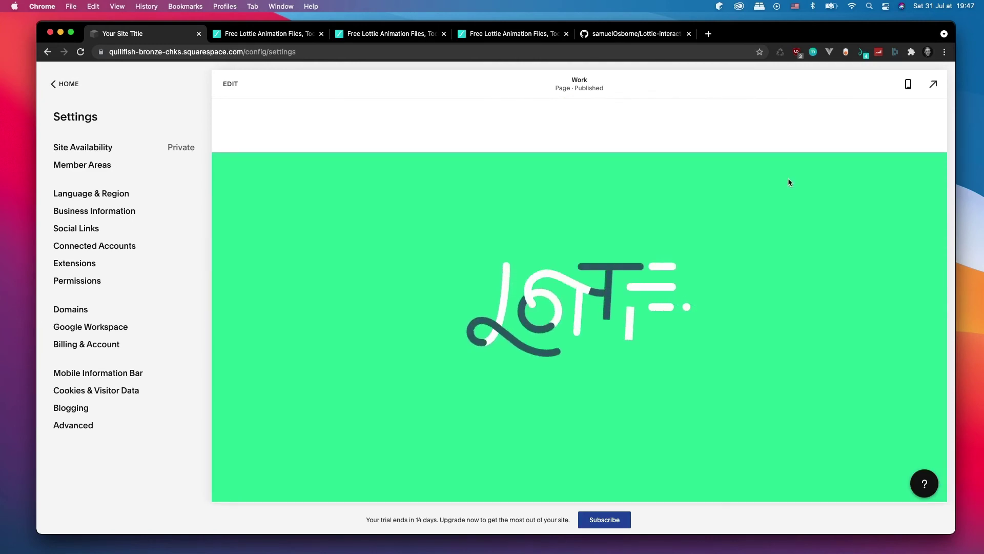
scroll(789, 181, "down", 2)
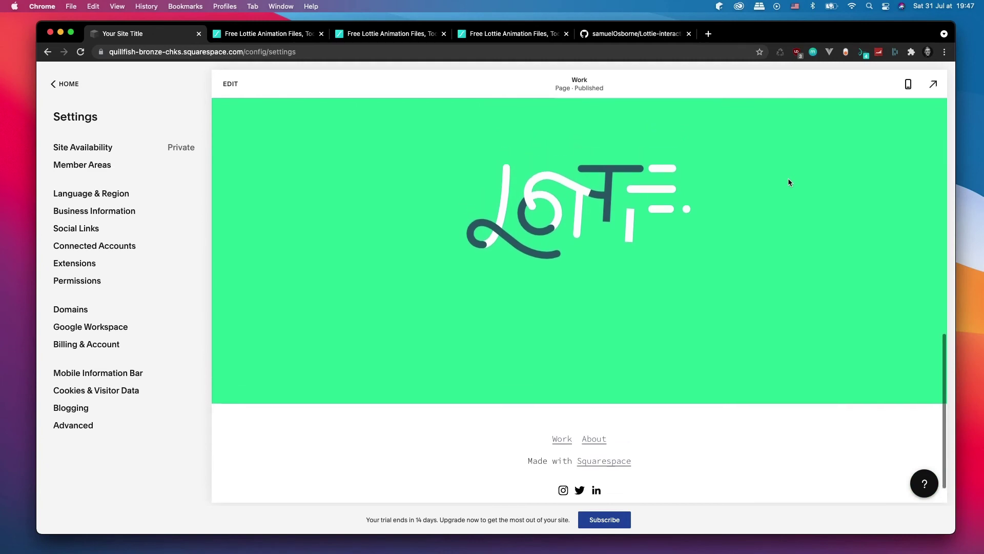
scroll(788, 183, "down", 1)
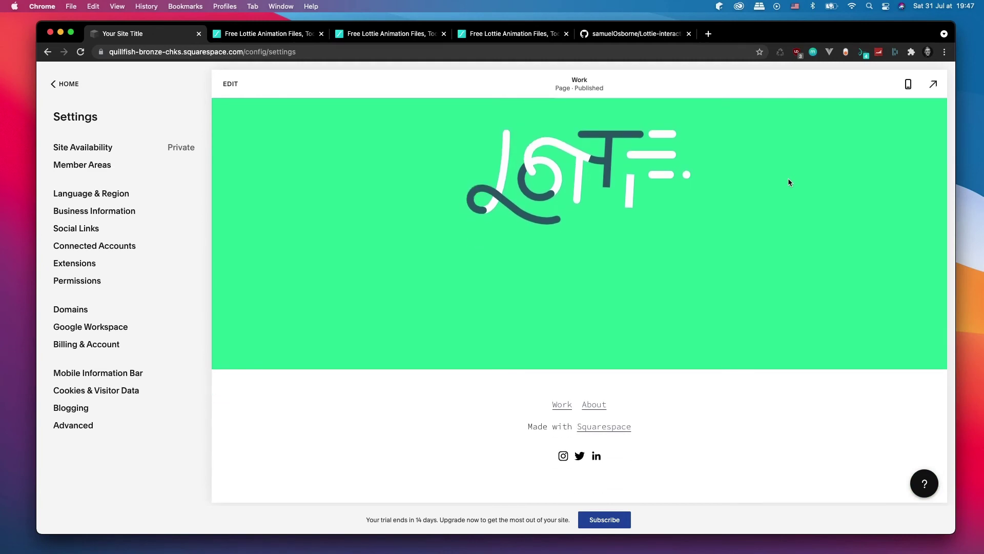
scroll(788, 183, "up", 10)
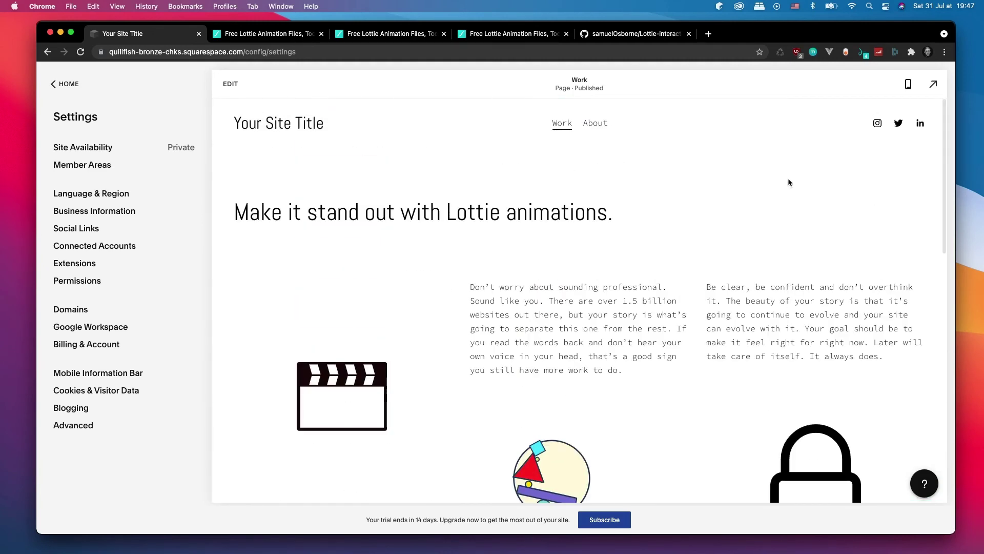
scroll(788, 183, "down", 2)
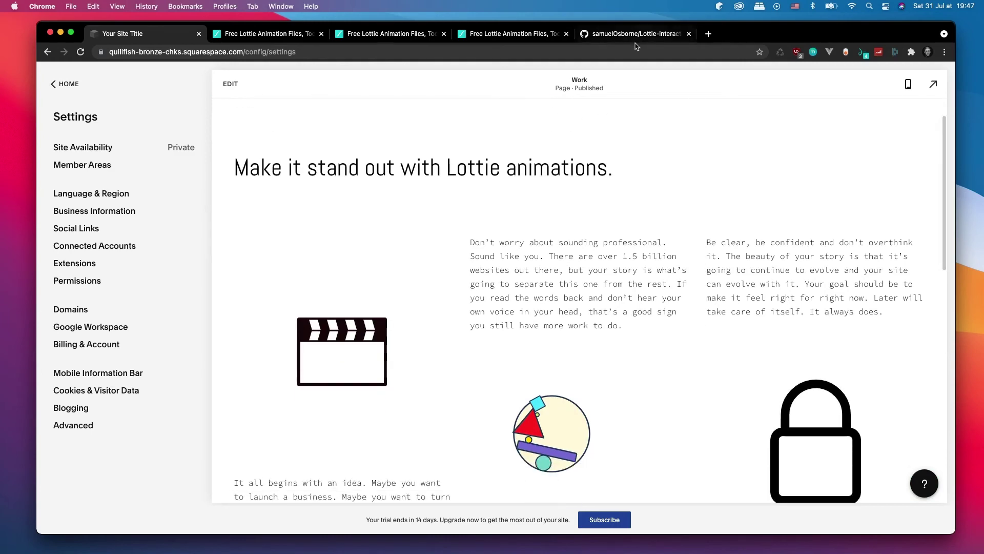
- Read the Lottie-interactive README's interactions and Attributes sections, then return to the Squarespace site tab
left_click_drag(658, 40, 271, 35)
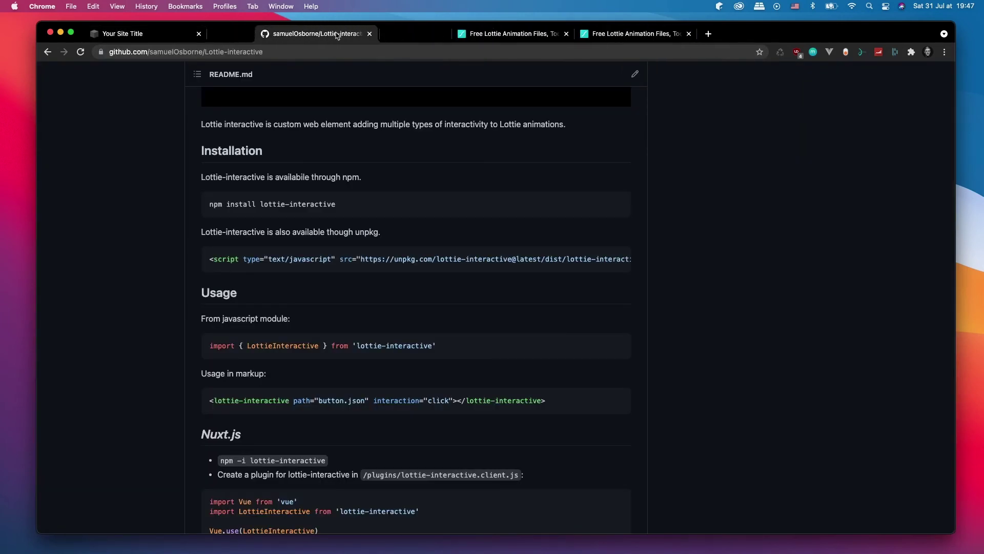
scroll(622, 209, "up", 5)
scroll(625, 207, "up", 6)
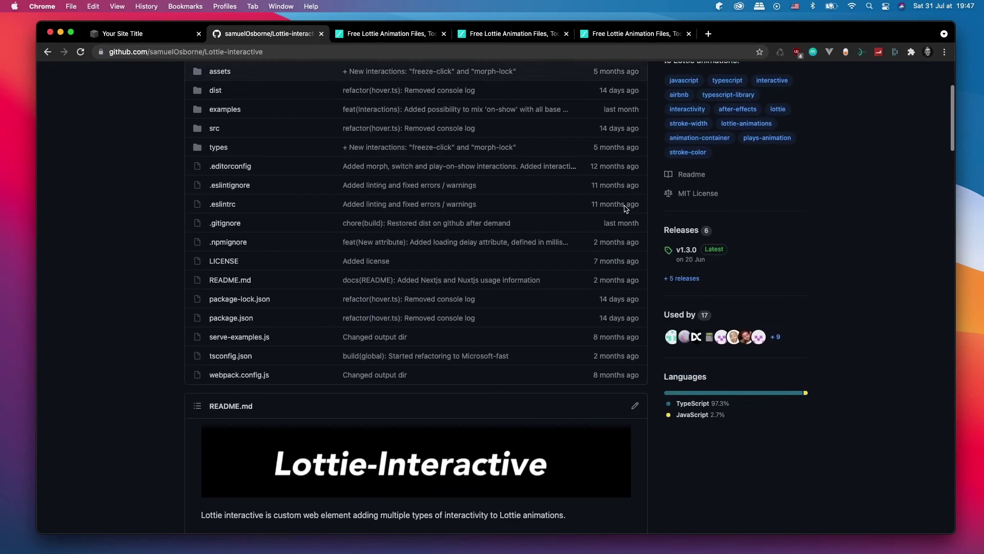
scroll(625, 206, "down", 15)
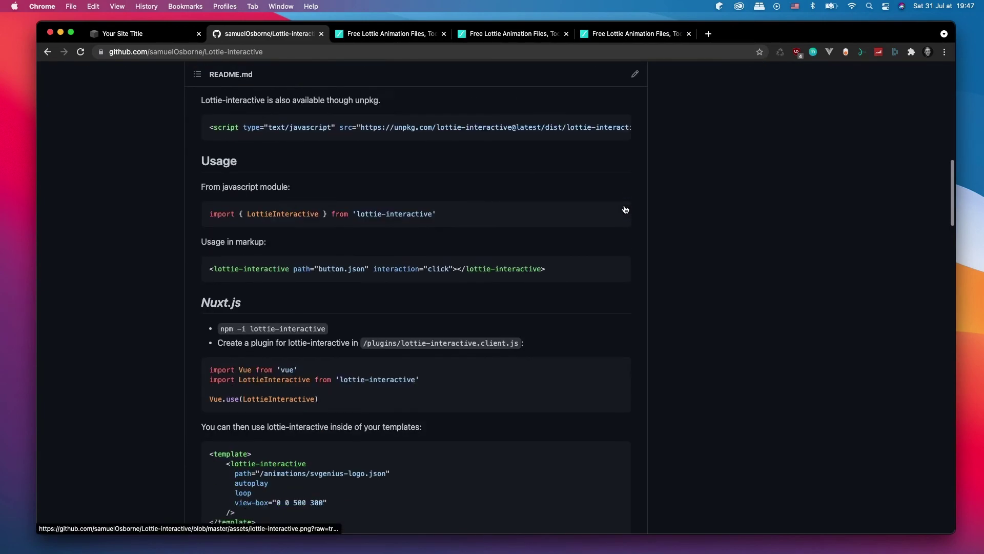
scroll(610, 213, "down", 20)
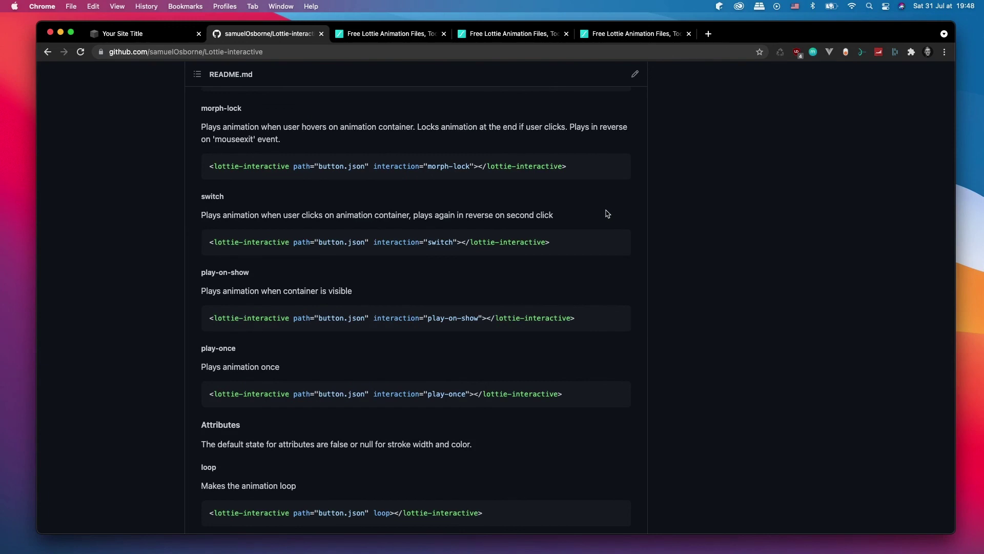
scroll(607, 214, "down", 5)
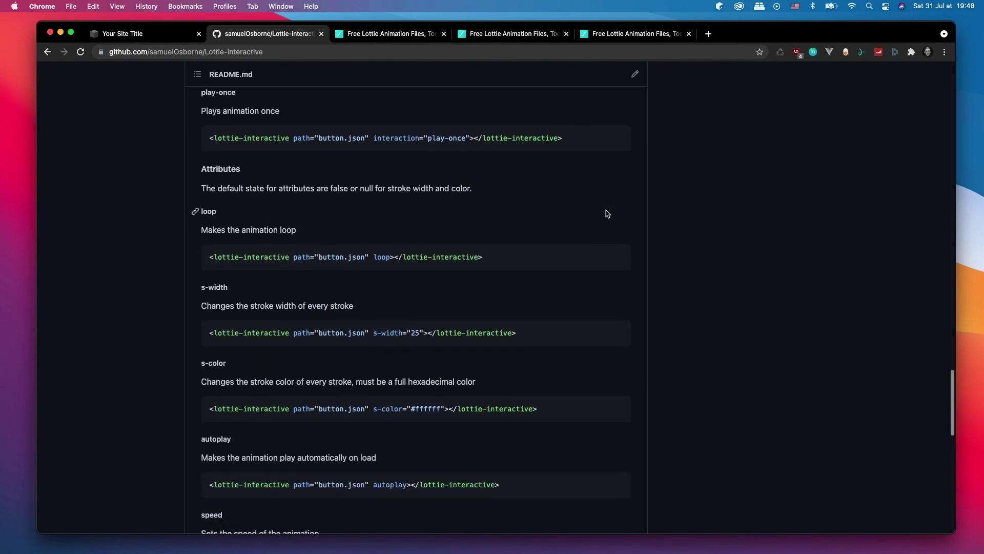
scroll(607, 214, "down", 1)
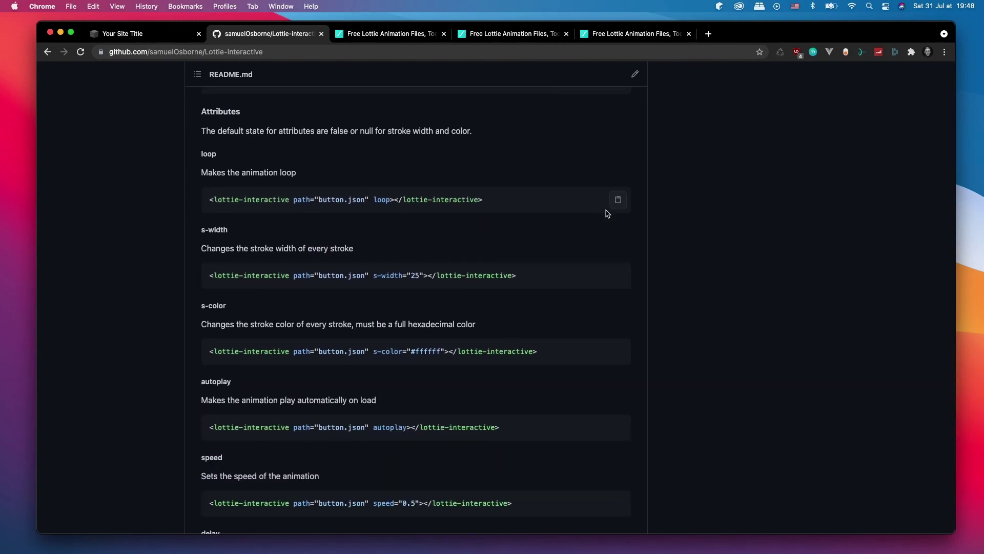
scroll(608, 214, "down", 1)
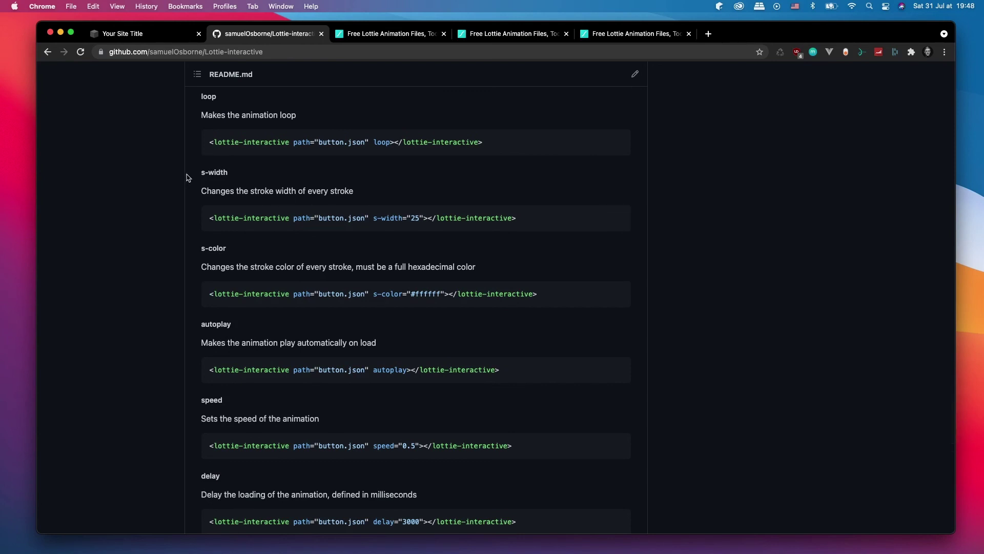
scroll(158, 222, "down", 2)
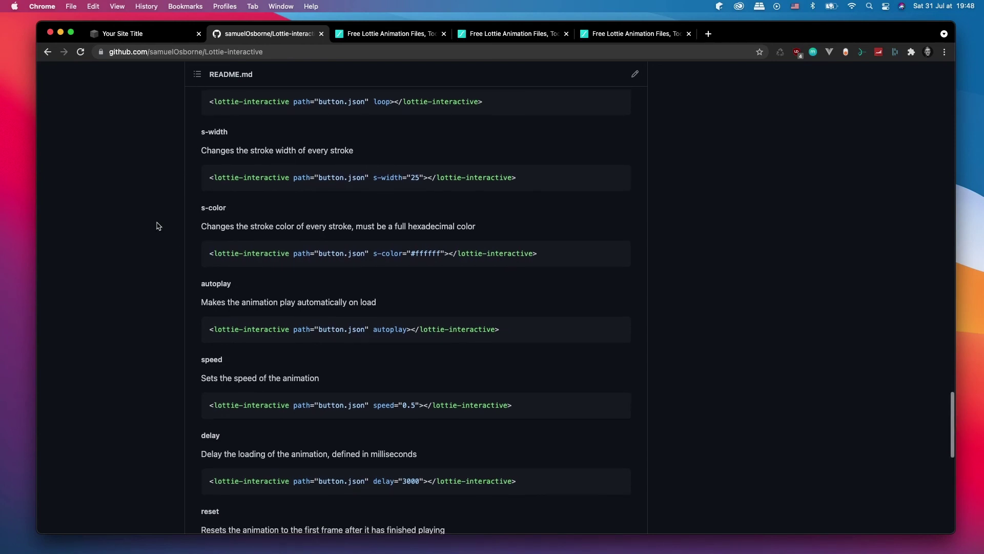
scroll(158, 226, "down", 1)
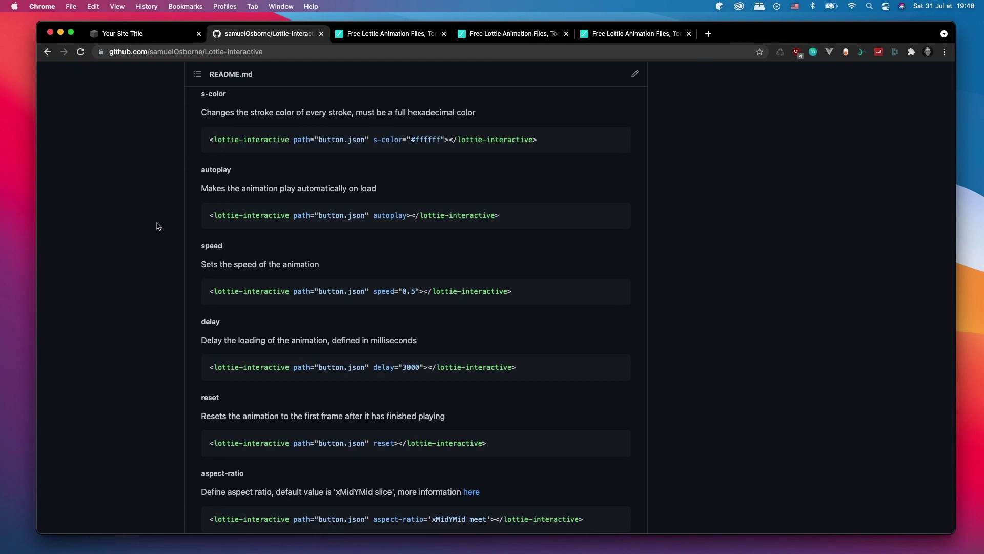
scroll(158, 225, "down", 3)
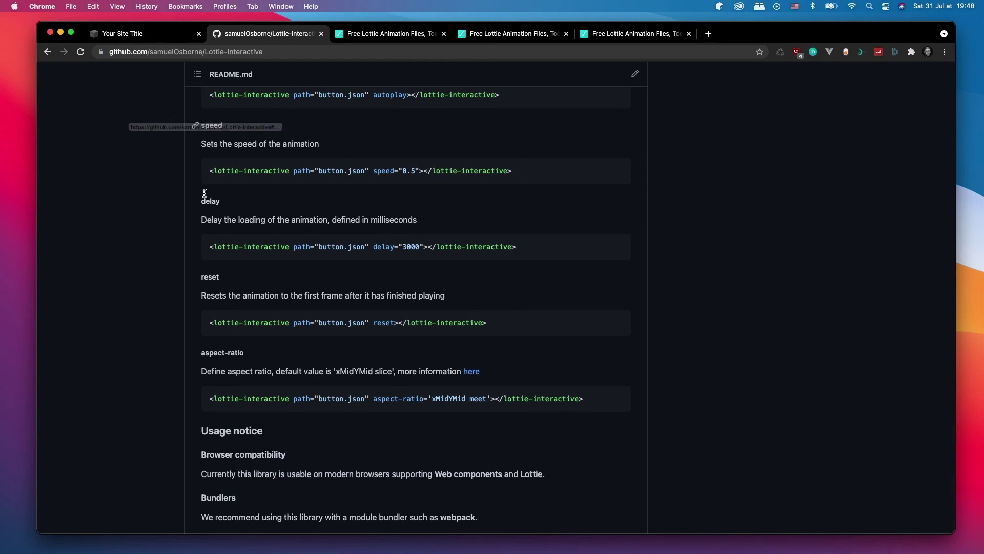
scroll(132, 212, "down", 5)
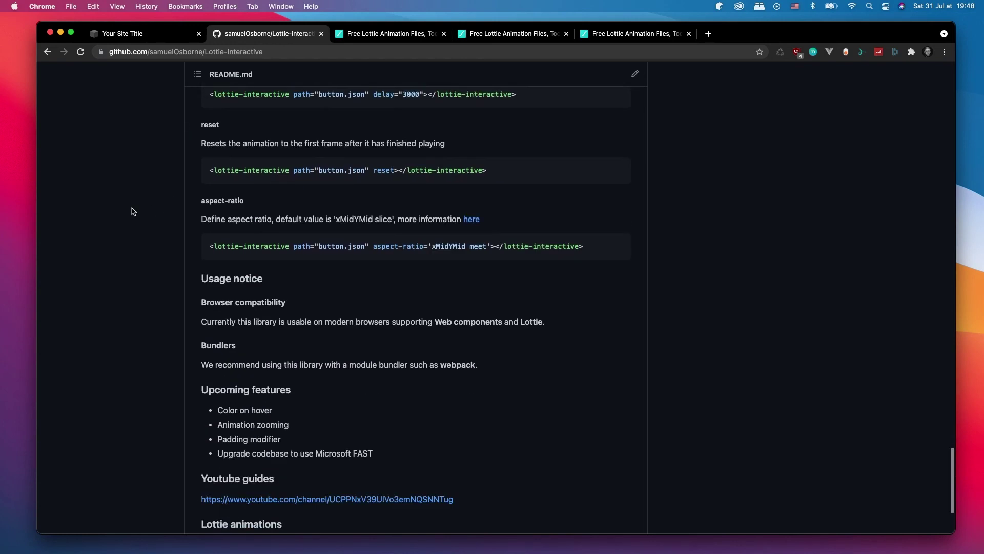
scroll(133, 212, "down", 2)
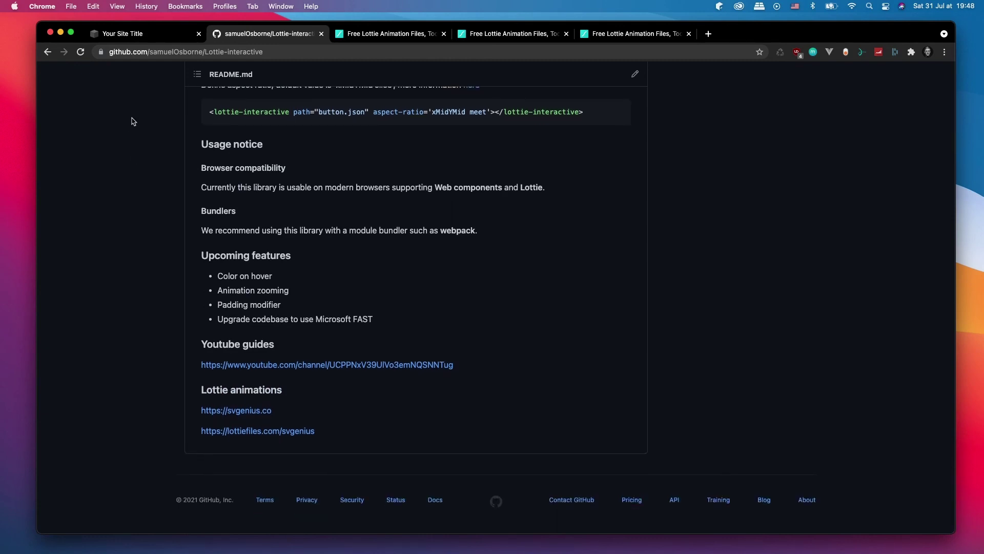
left_click(155, 35)
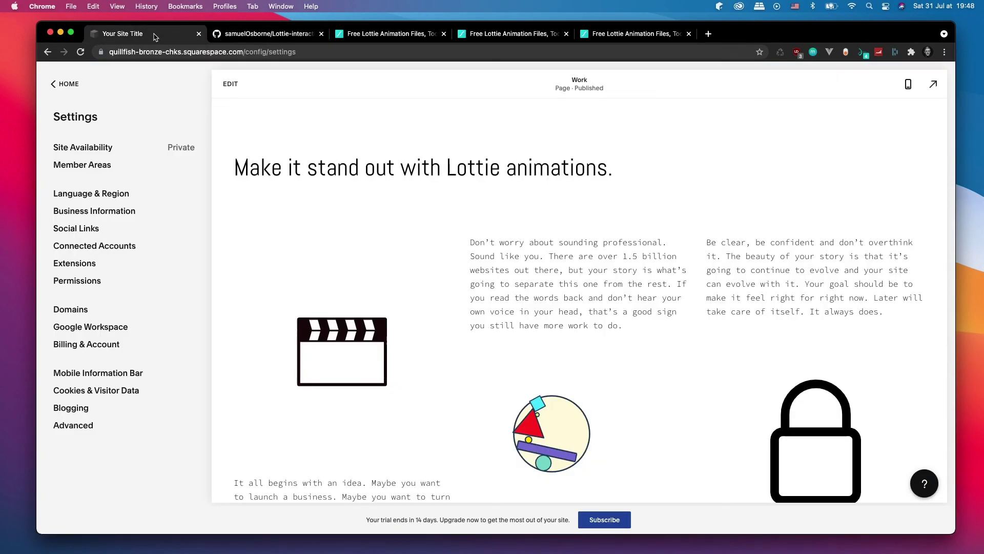